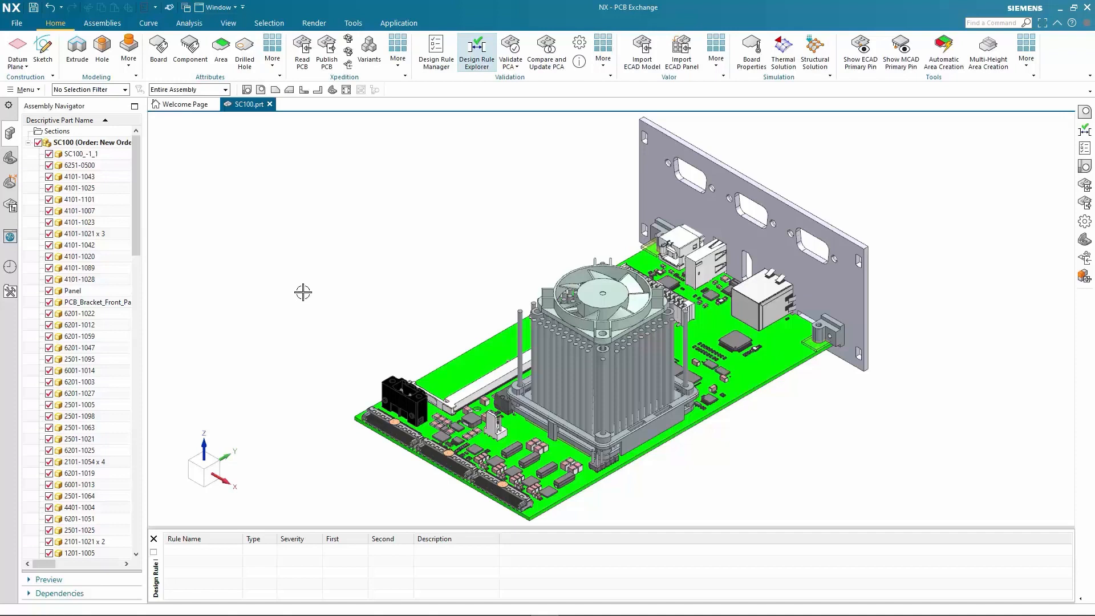
Step: Add a design rule named "Component to Component" with the 3D constraint type
{"action": "left_click", "coordinate": [436, 52]}
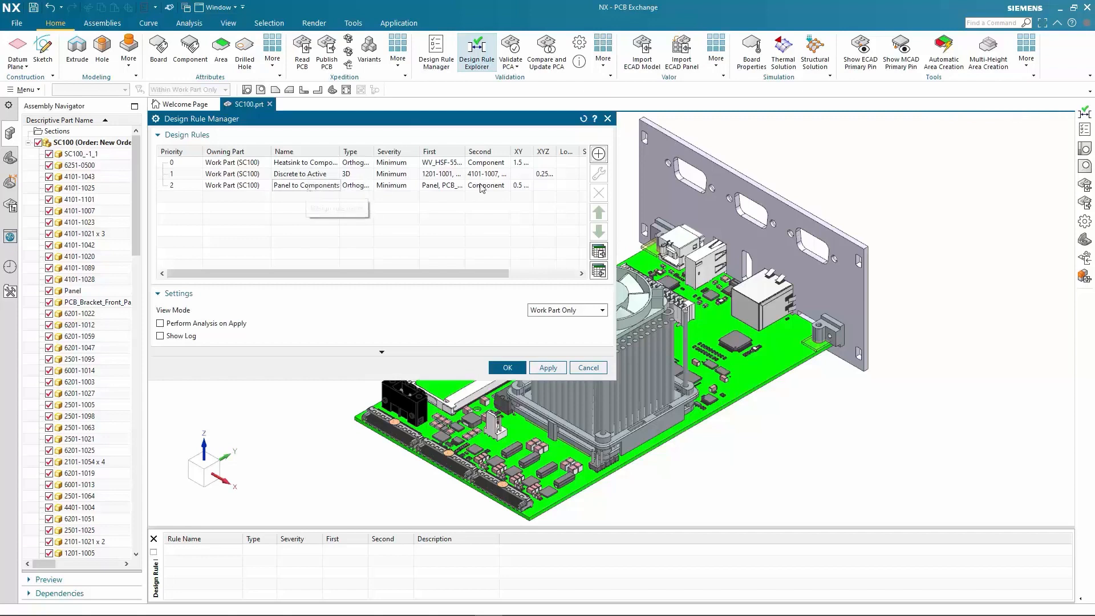
{"action": "left_click", "coordinate": [598, 154]}
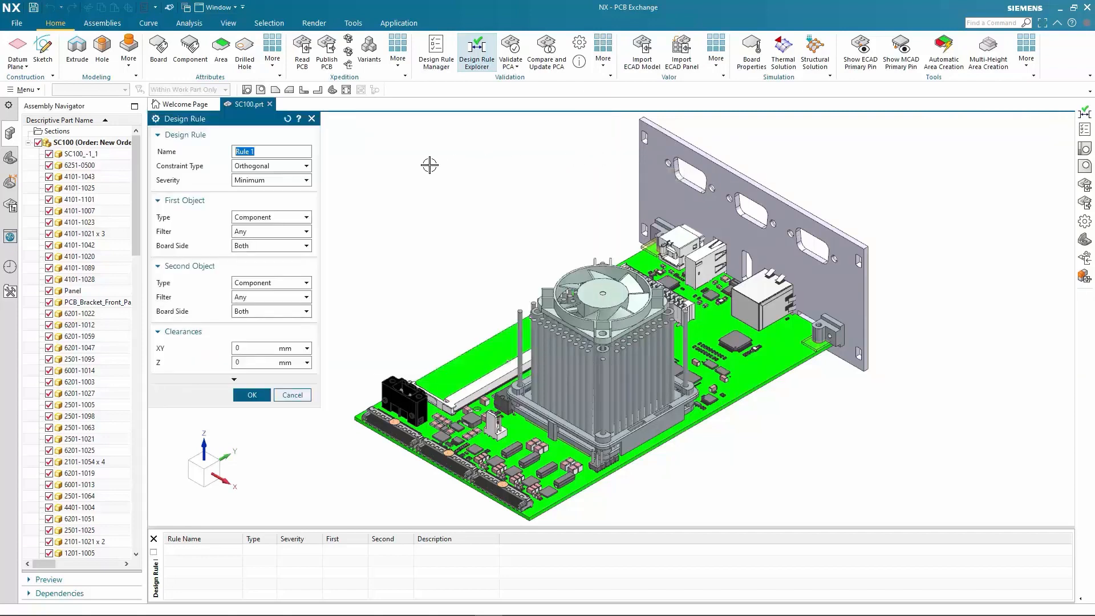
{"action": "type", "text": "Component to Component"}
{"action": "left_click", "coordinate": [303, 166]}
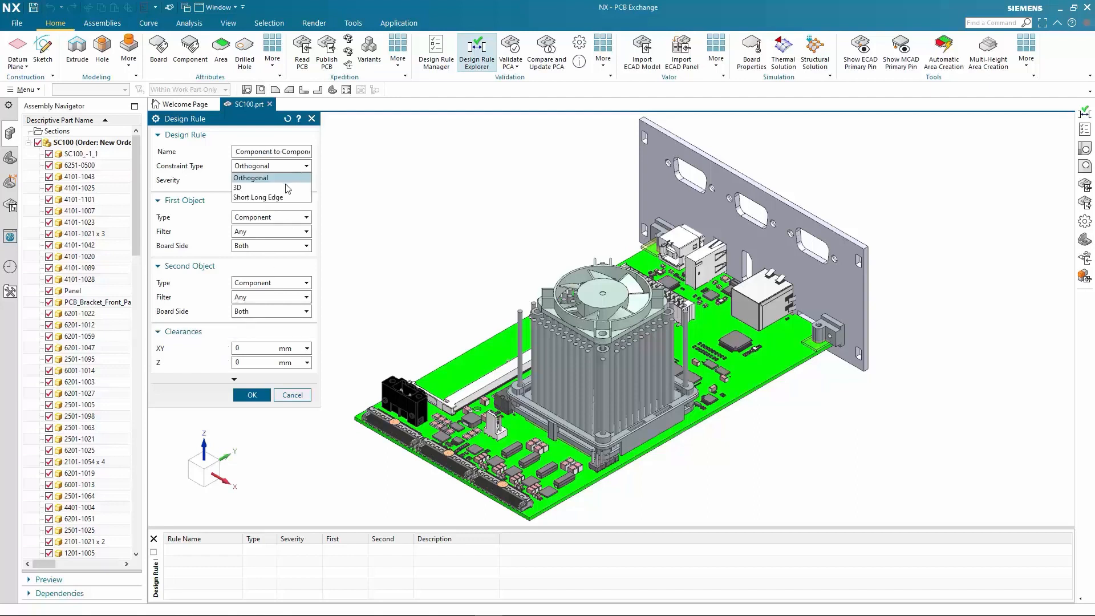
{"action": "left_click", "coordinate": [268, 195]}
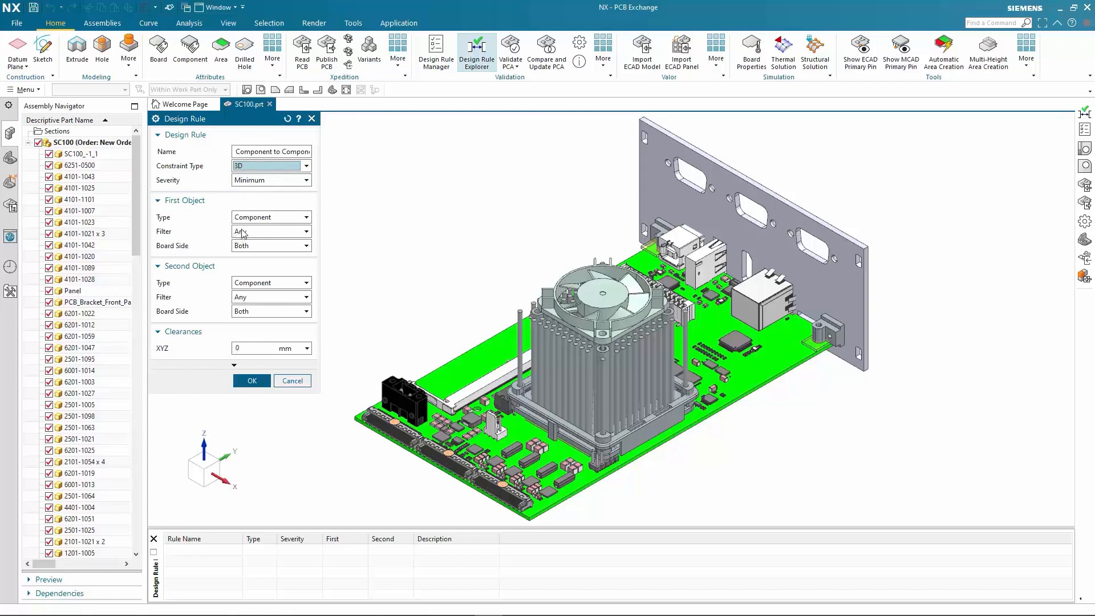
Step: Keep both objects as any component, set the rule's XYZ clearance to 0.175 mm, and save the rule
{"action": "left_click", "coordinate": [274, 217]}
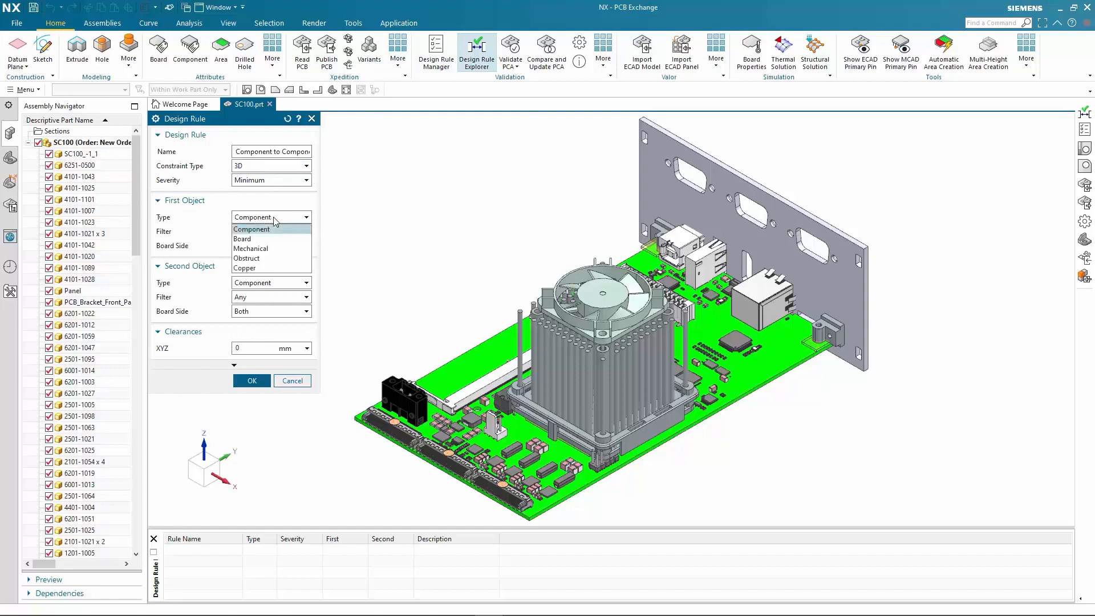
{"action": "left_click", "coordinate": [275, 219]}
{"action": "left_click", "coordinate": [266, 232]}
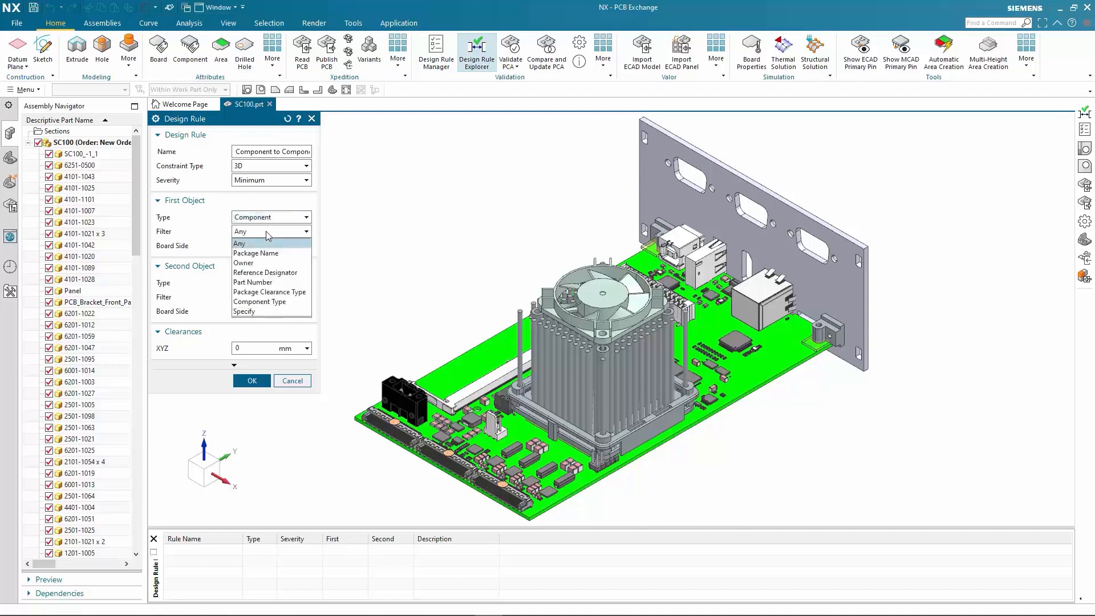
{"action": "left_click", "coordinate": [266, 231]}
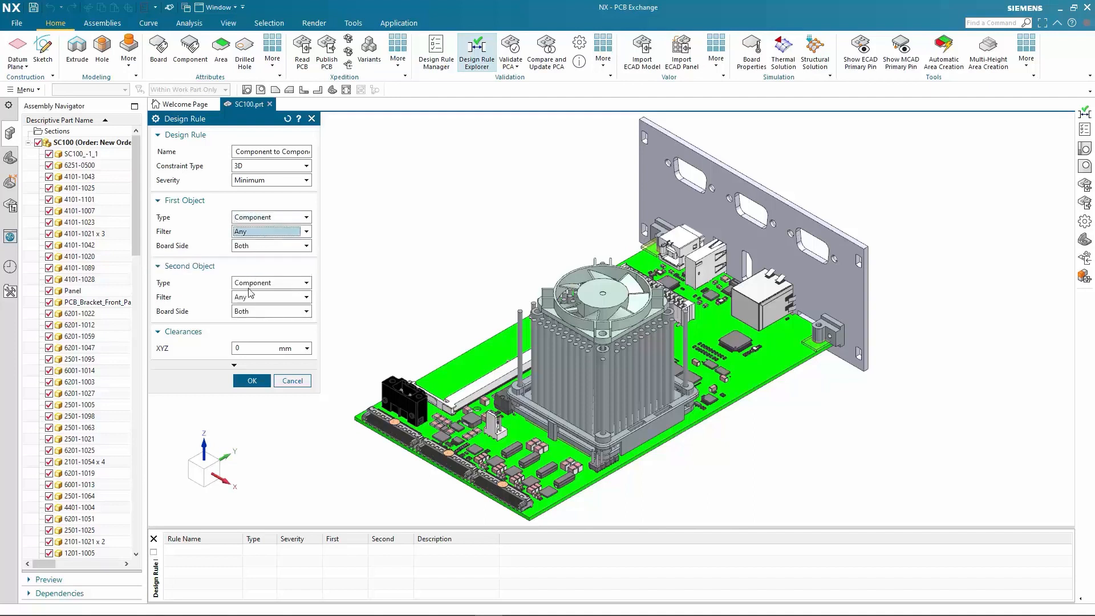
{"action": "left_click", "coordinate": [250, 348]}
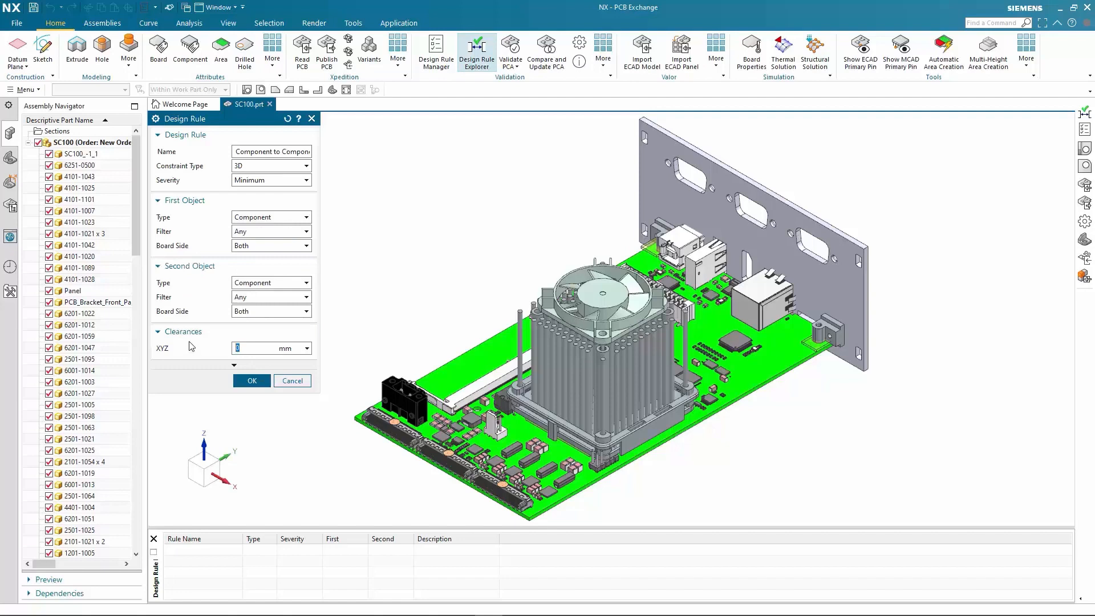
{"action": "type", "text": "0.175"}
{"action": "left_click", "coordinate": [252, 381]}
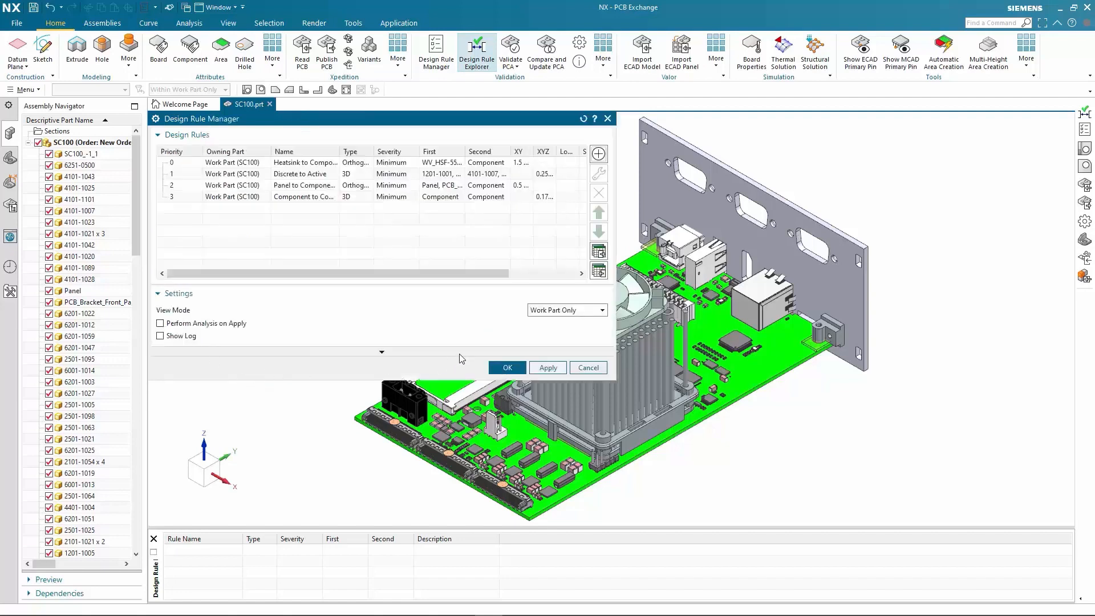
{"action": "left_click", "coordinate": [506, 367]}
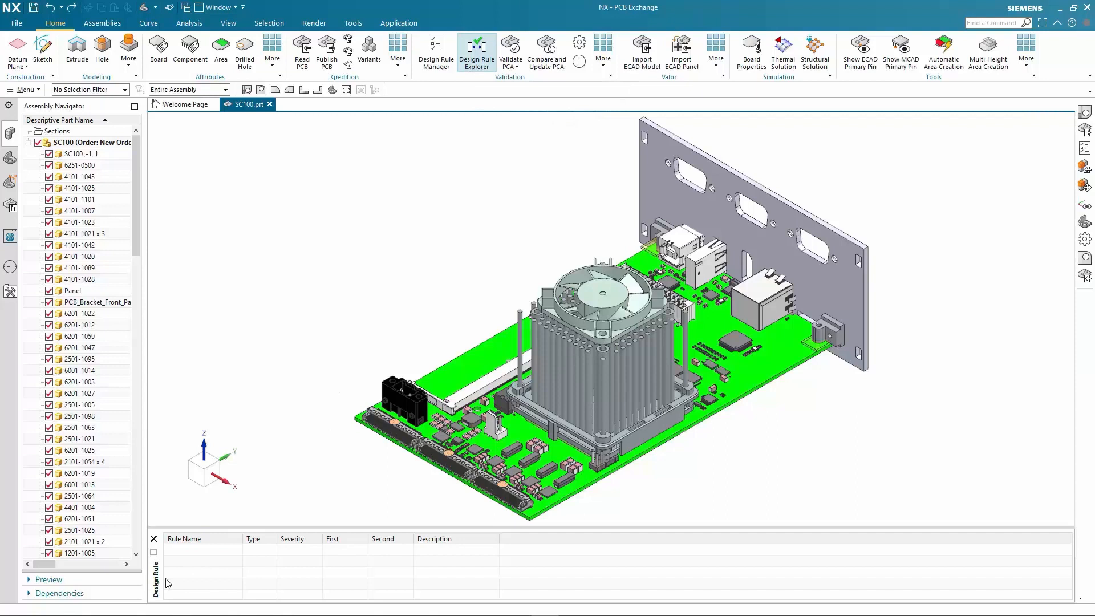
Step: Run the design rule analysis and inspect the C57 to C58 clearance violation on the underside of the board
{"action": "right_click", "coordinate": [534, 551]}
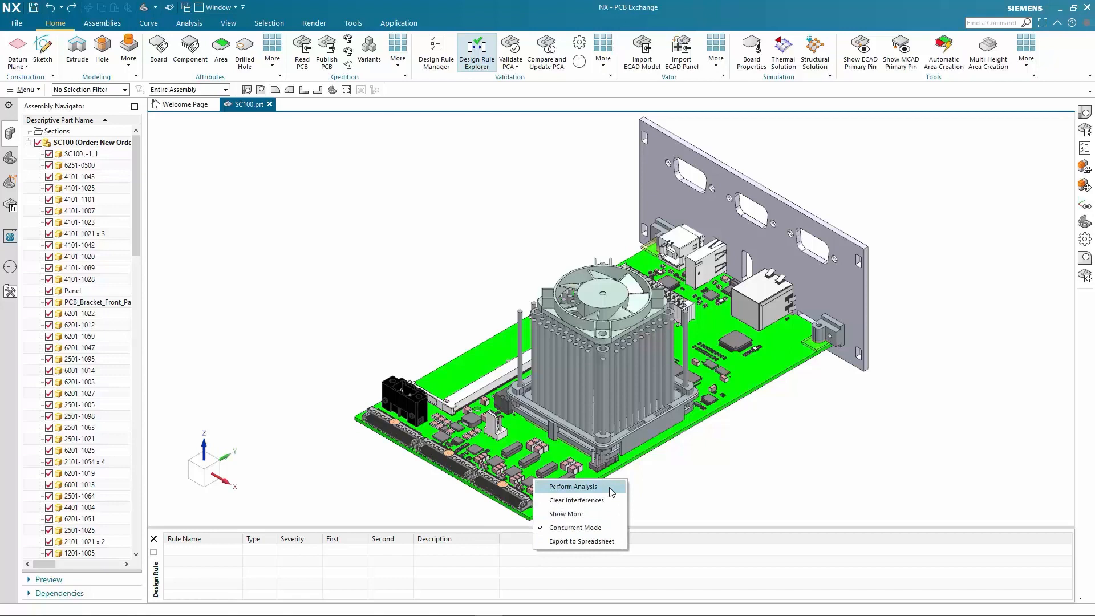
{"action": "left_click", "coordinate": [573, 487]}
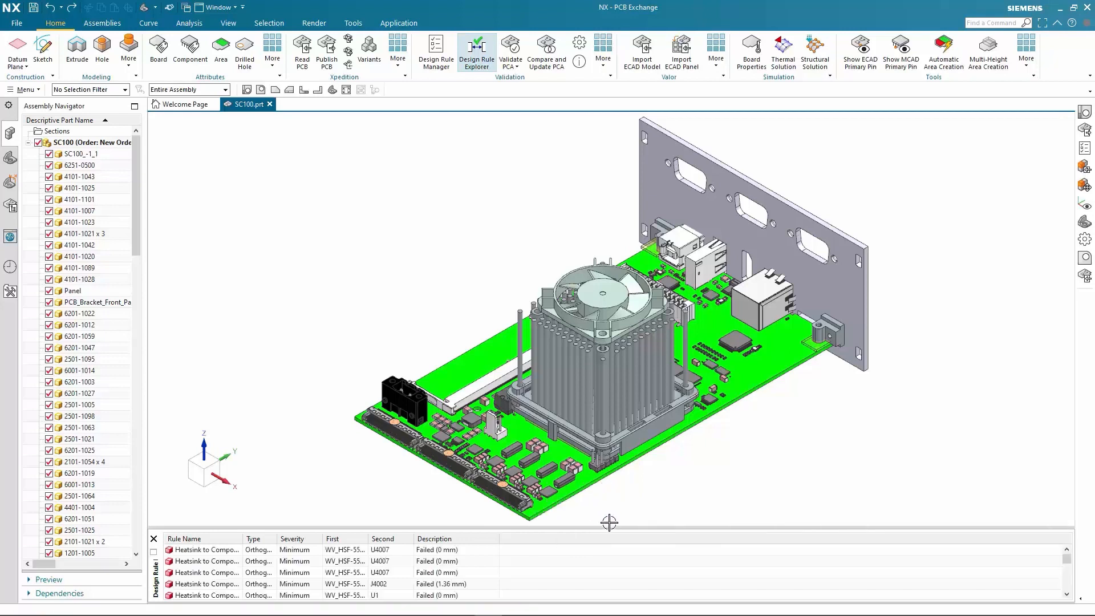
{"action": "scroll", "coordinate": [325, 579], "scroll_direction": "down", "scroll_amount": 10}
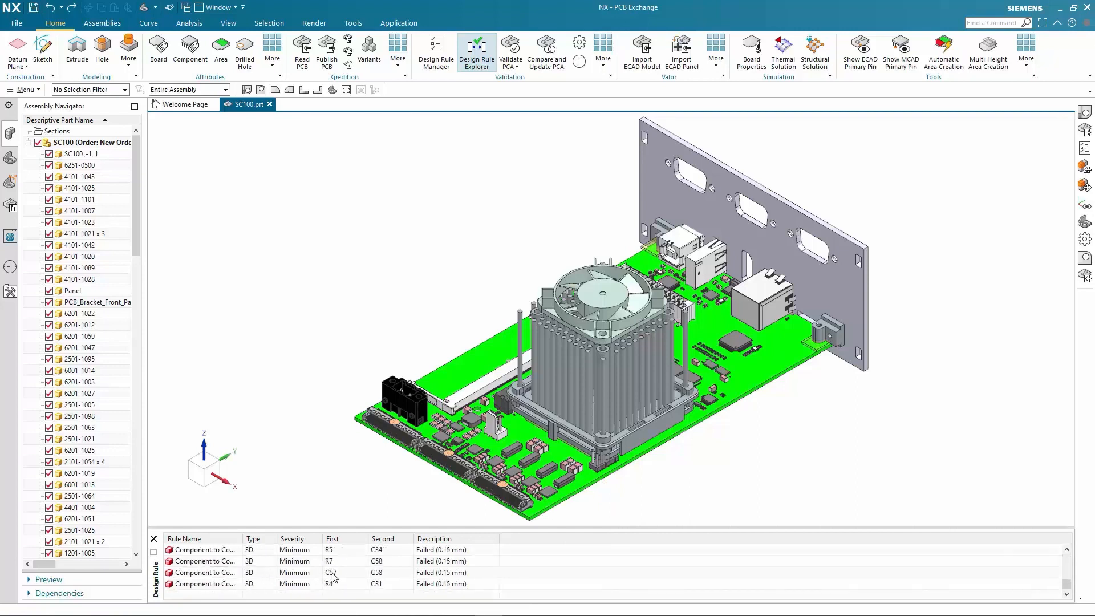
{"action": "left_click", "coordinate": [432, 577]}
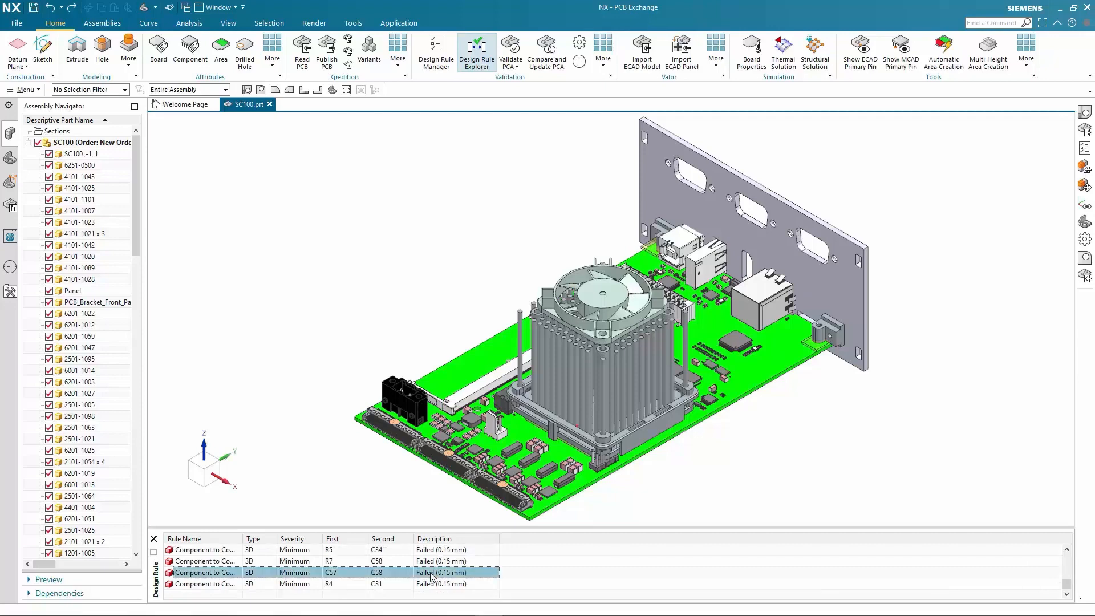
{"action": "left_click", "coordinate": [259, 91]}
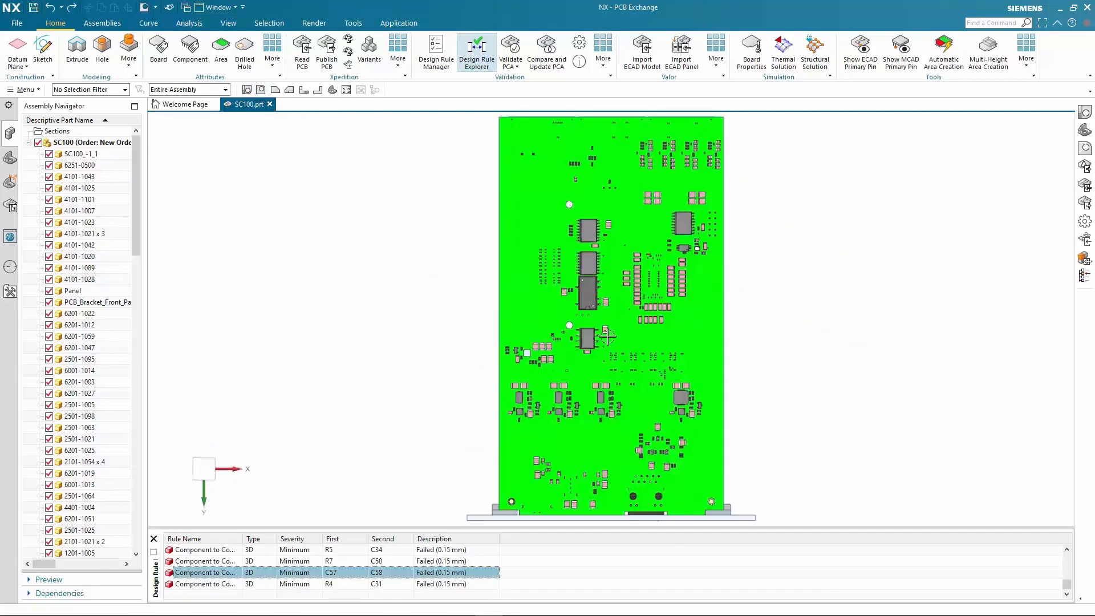
{"action": "scroll", "coordinate": [608, 337], "scroll_direction": "up", "scroll_amount": 10}
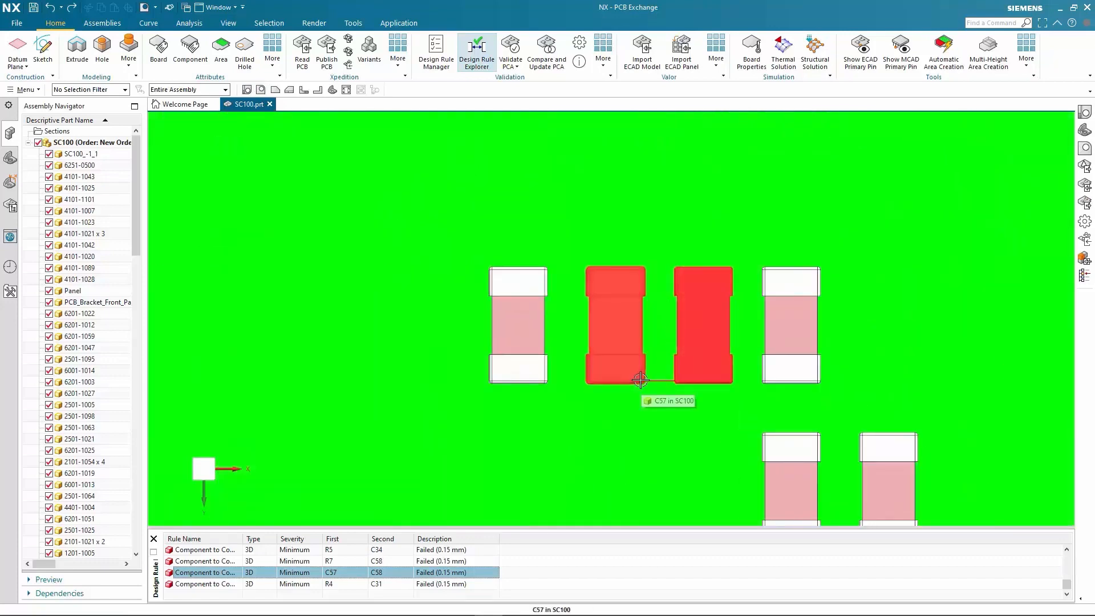
Step: Inspect the heatsink clearance violation with J4002 from the top side of the board
{"action": "left_click", "coordinate": [247, 90]}
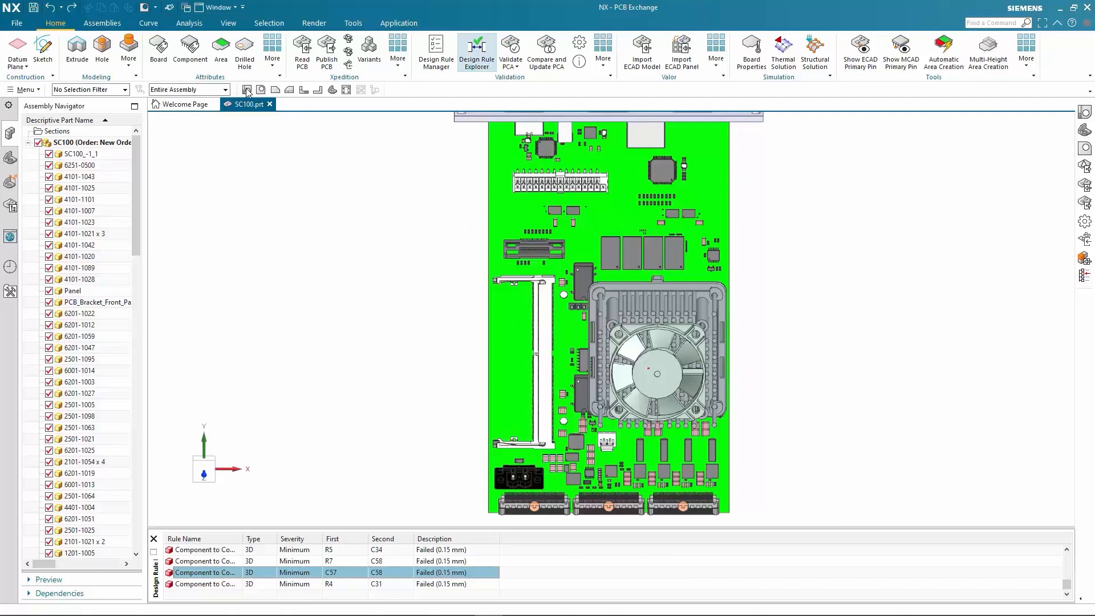
{"action": "left_click", "coordinate": [247, 90]}
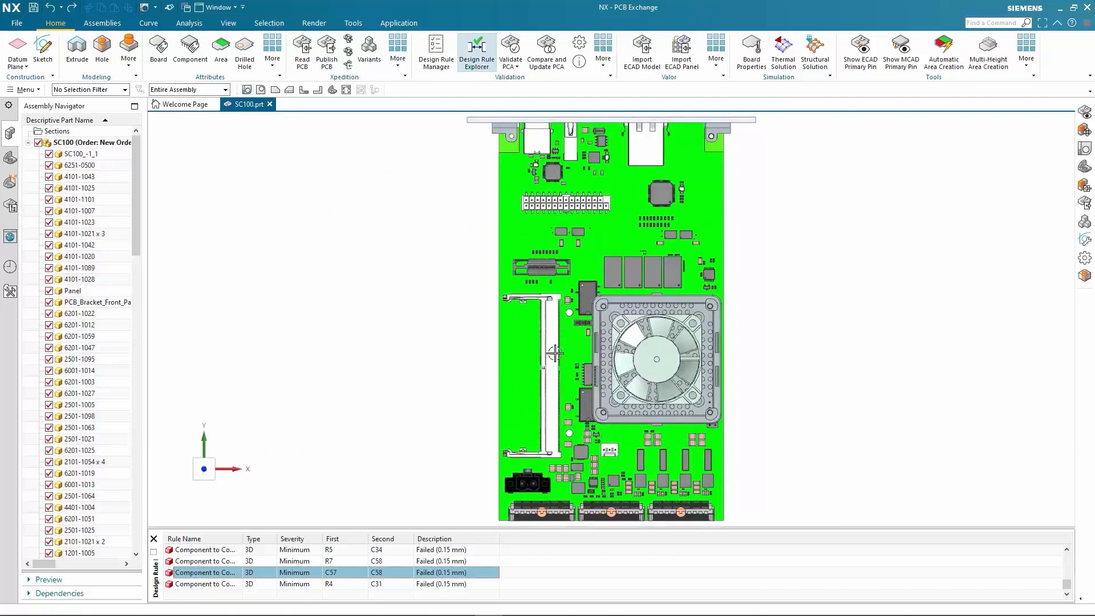
{"action": "scroll", "coordinate": [601, 346], "scroll_direction": "up", "scroll_amount": 4}
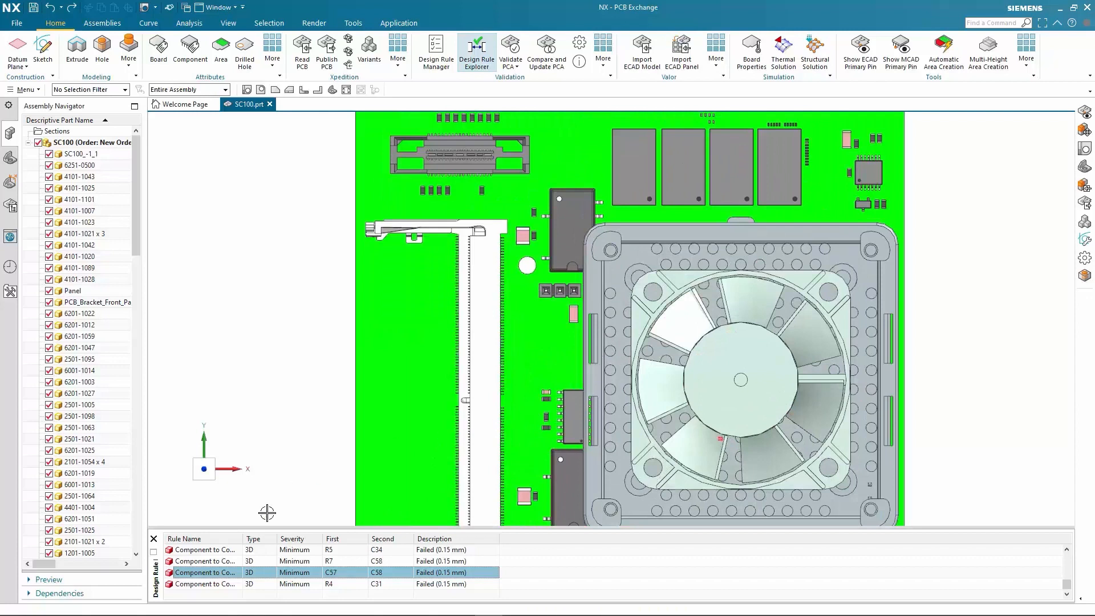
{"action": "scroll", "coordinate": [264, 577], "scroll_direction": "up", "scroll_amount": 3}
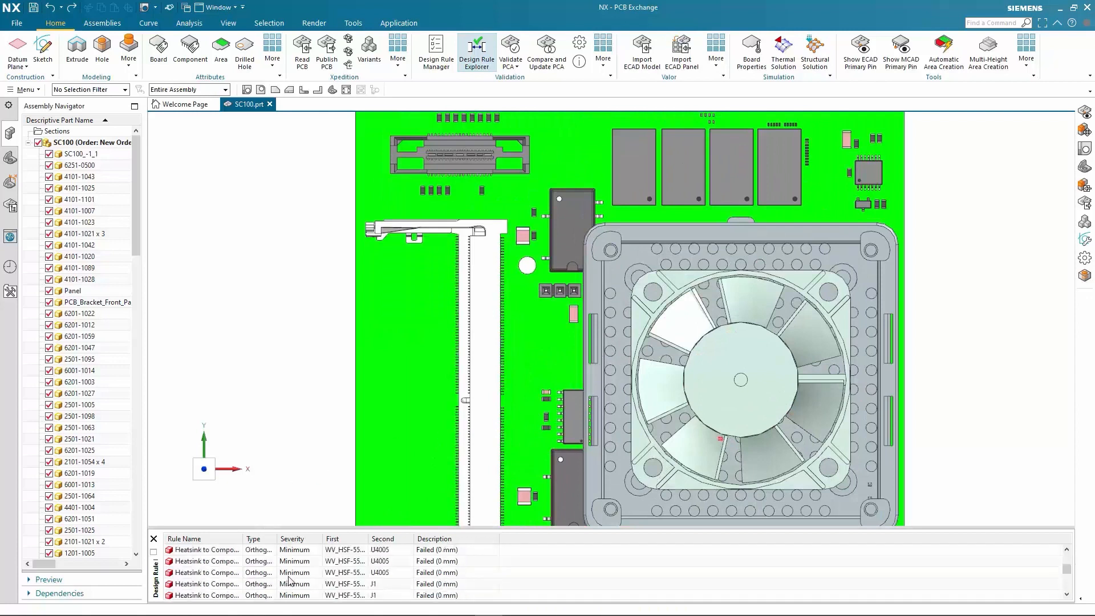
{"action": "scroll", "coordinate": [292, 580], "scroll_direction": "up", "scroll_amount": 1}
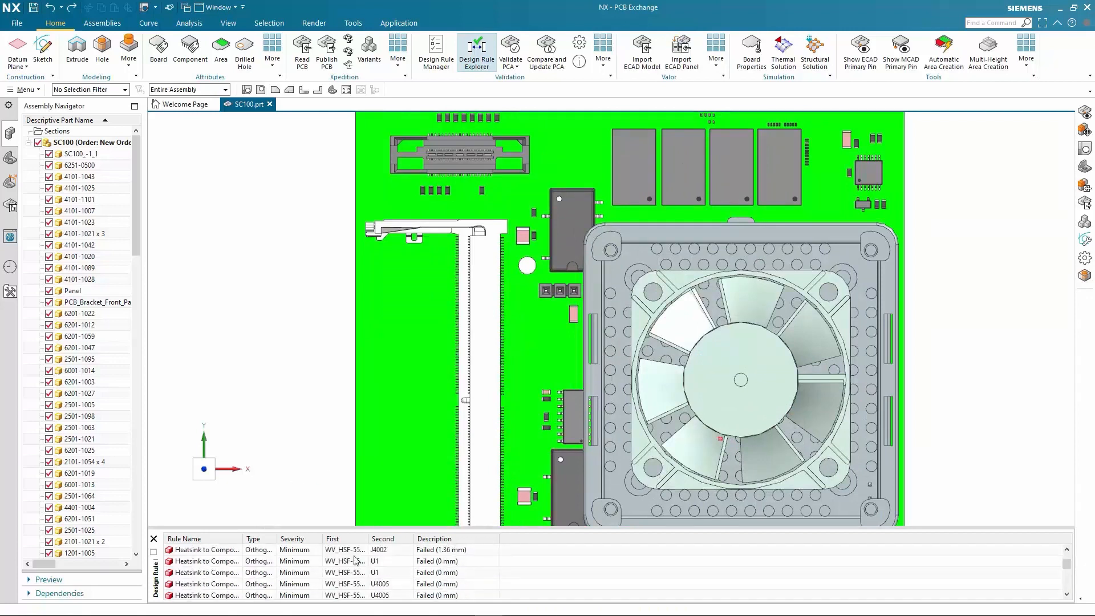
{"action": "left_click", "coordinate": [345, 551]}
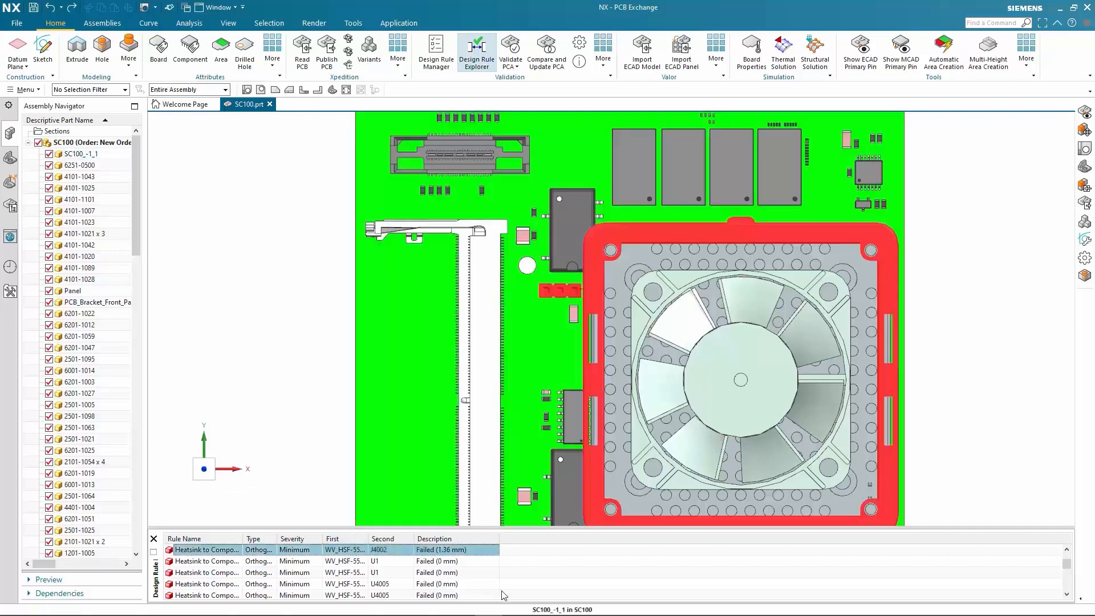
{"action": "scroll", "coordinate": [542, 291], "scroll_direction": "up", "scroll_amount": 5}
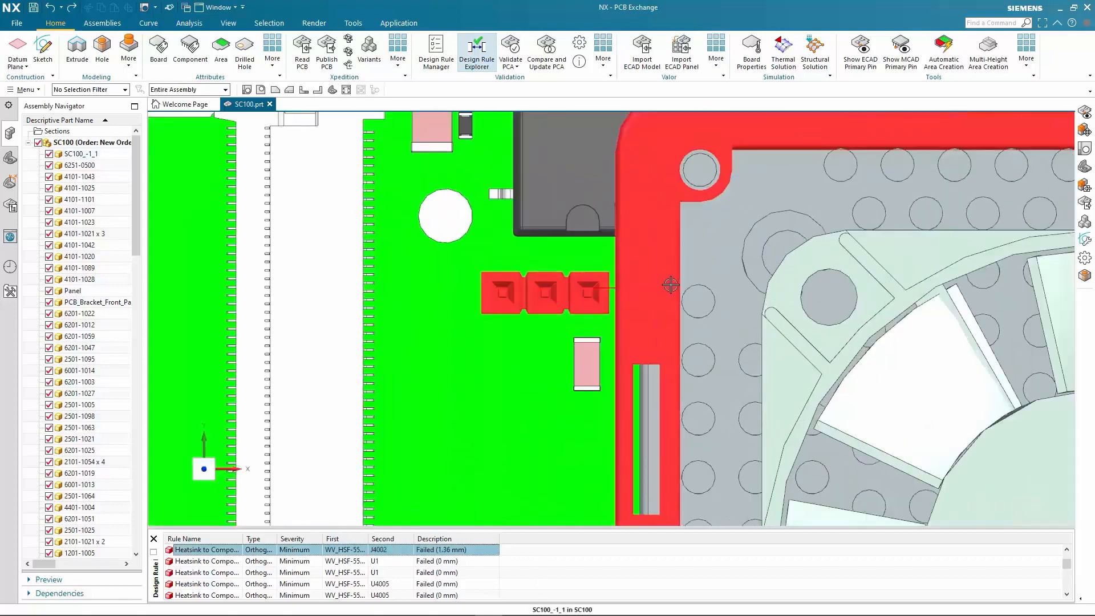
Step: Move the three-pin header J4002 away from the heatsink's edge
{"action": "right_click", "coordinate": [544, 291]}
{"action": "left_click", "coordinate": [603, 278]}
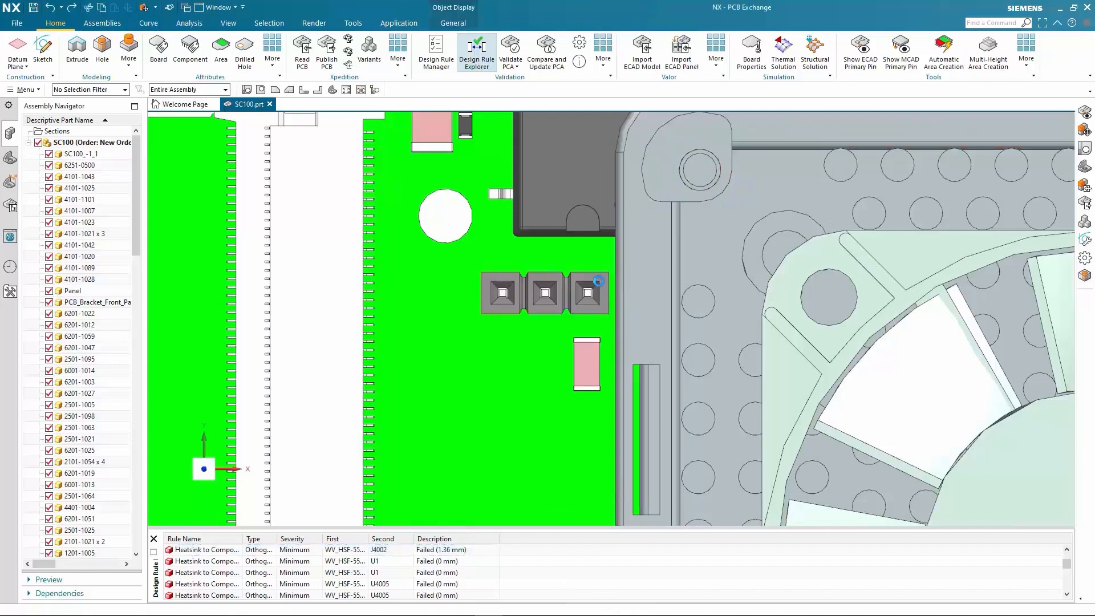
{"action": "left_click_drag", "start_coordinate": [600, 293], "coordinate": [543, 290]}
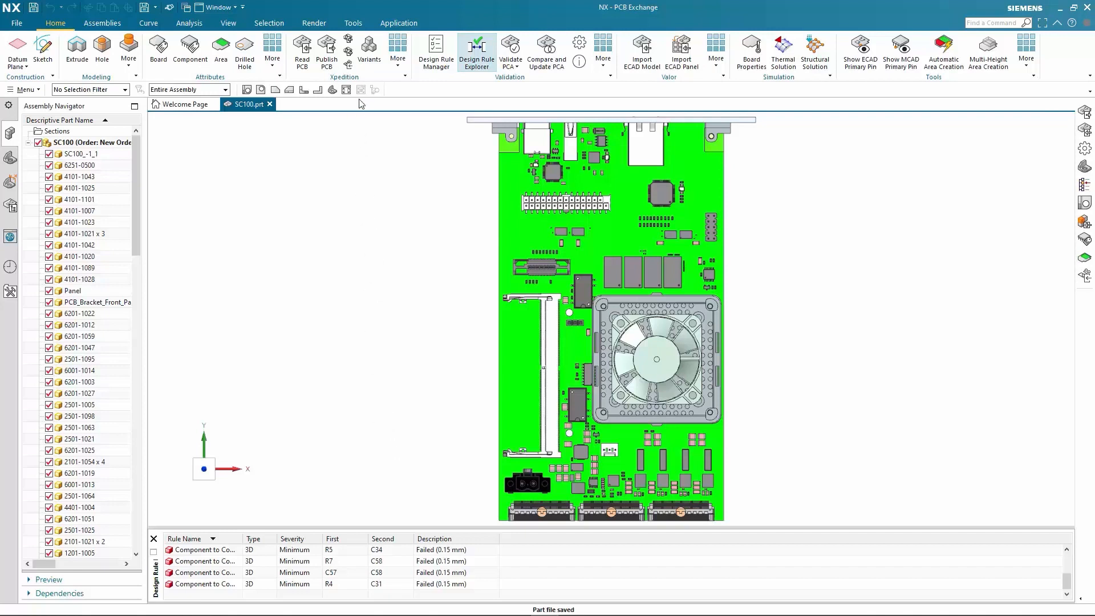
Step: Check the moved components J1, U4005 and J4002, and publish the incremental changes to changes.idx in IDX v3.0 format with Clone Assembly enabled
{"action": "left_click", "coordinate": [349, 52]}
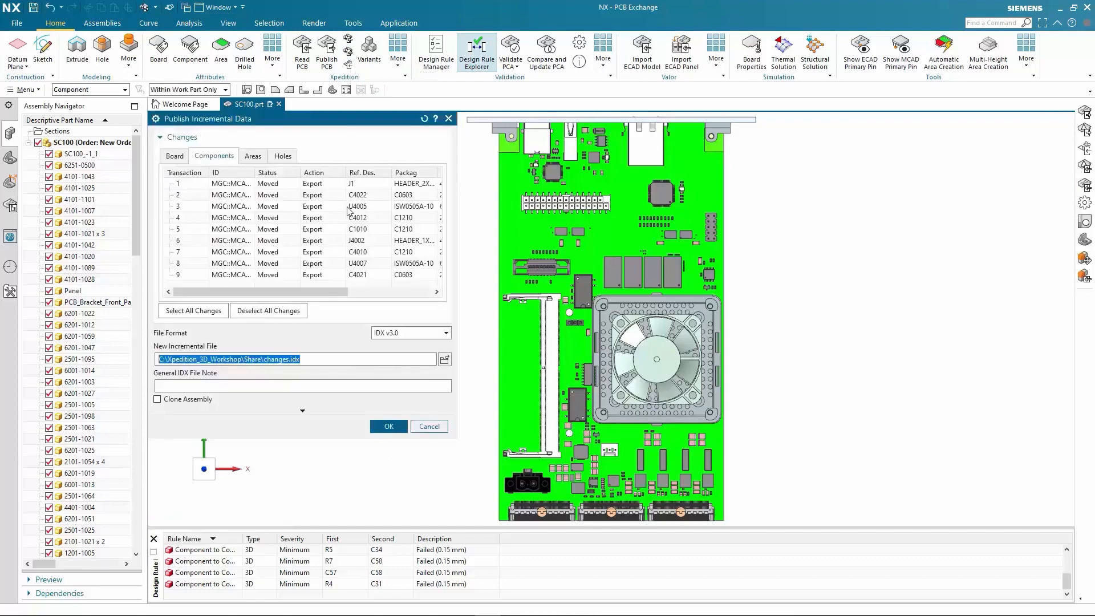
{"action": "left_click", "coordinate": [358, 186]}
{"action": "left_click", "coordinate": [355, 207]}
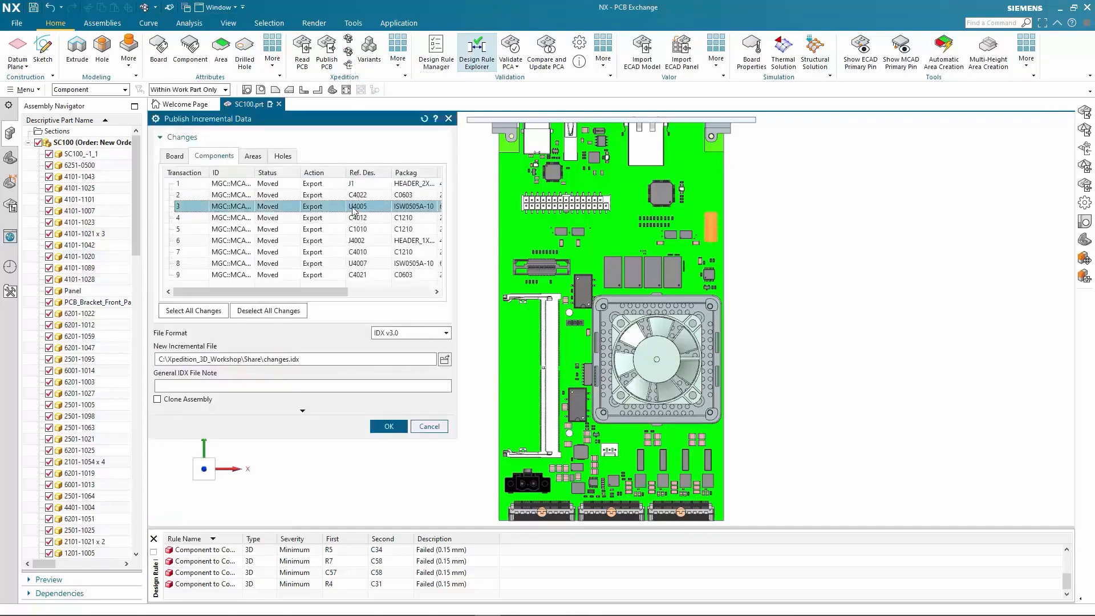
{"action": "left_click", "coordinate": [356, 241]}
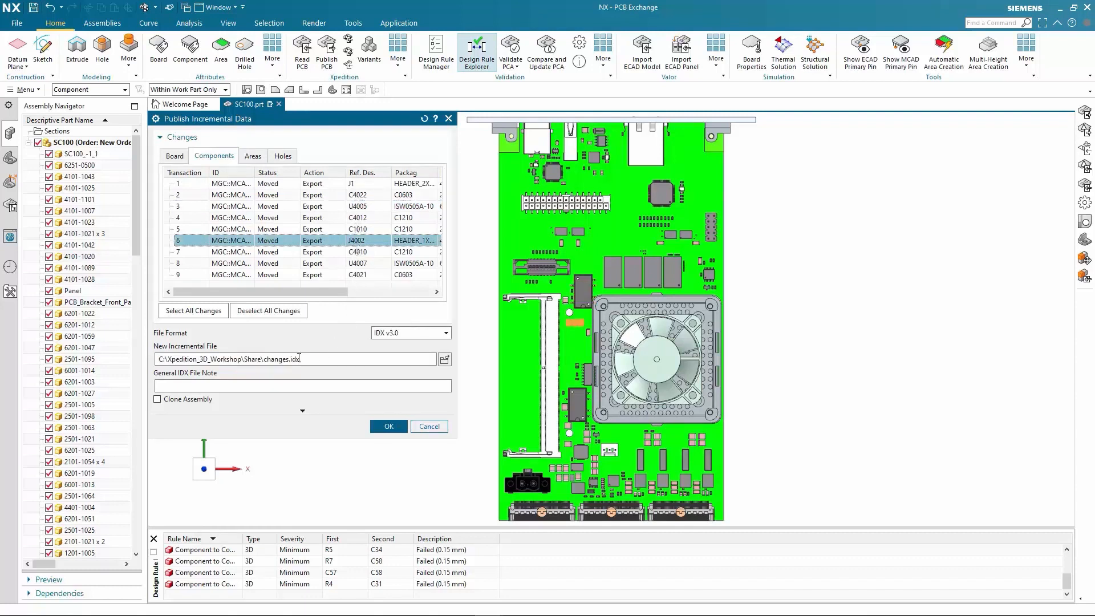
{"action": "left_click", "coordinate": [189, 399]}
{"action": "left_click", "coordinate": [387, 445]}
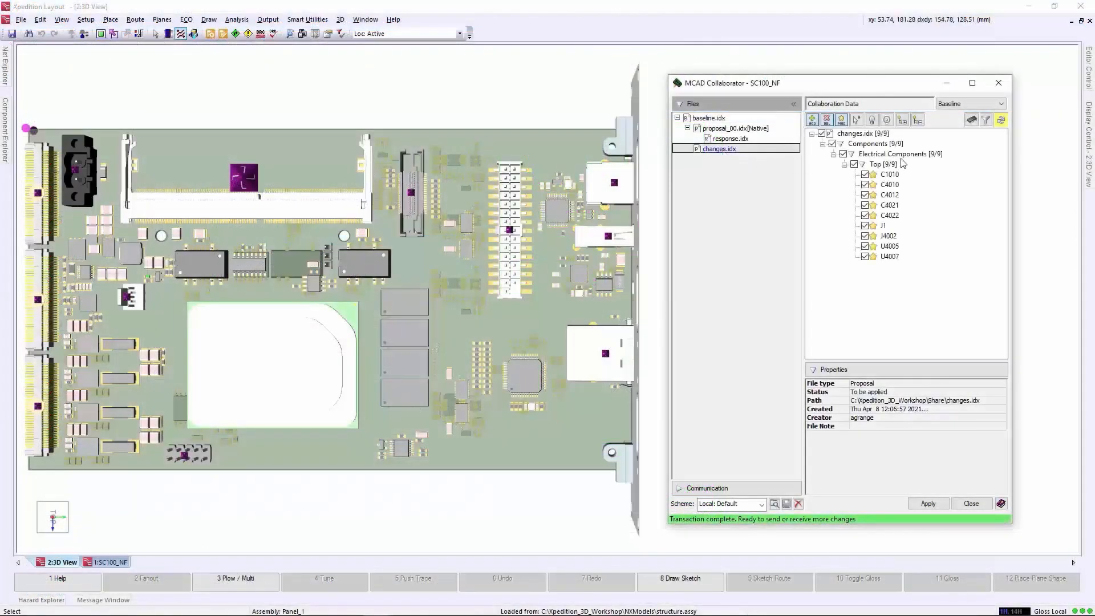
Step: In Xpedition Layout's MCAD Collaborator, review J1's proposed properties and preview all component moves from changes.idx on the board
{"action": "left_click", "coordinate": [883, 226]}
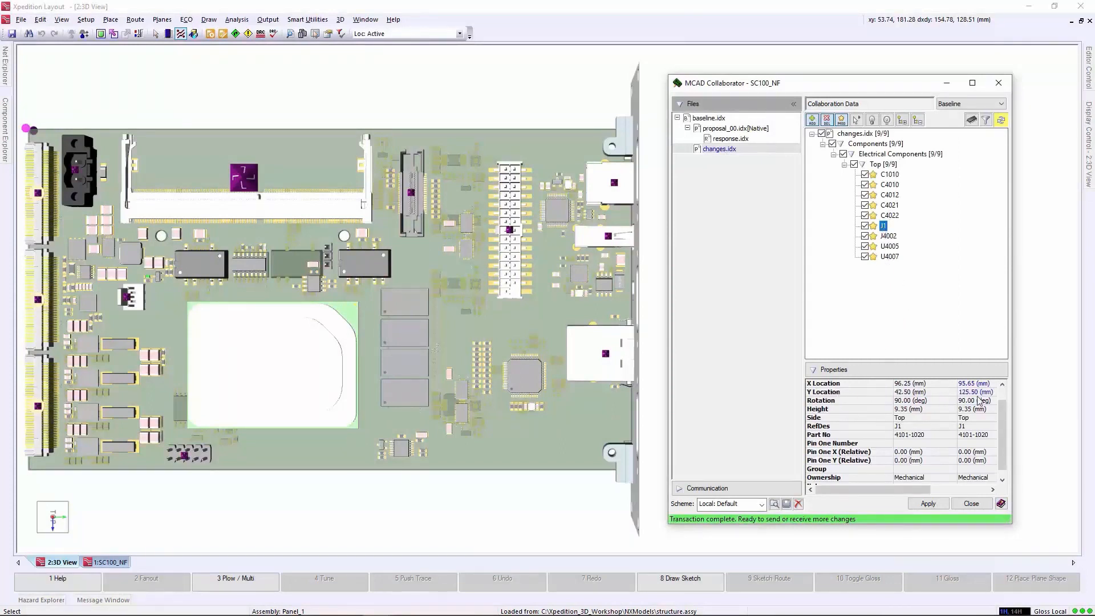
{"action": "left_click", "coordinate": [855, 135]}
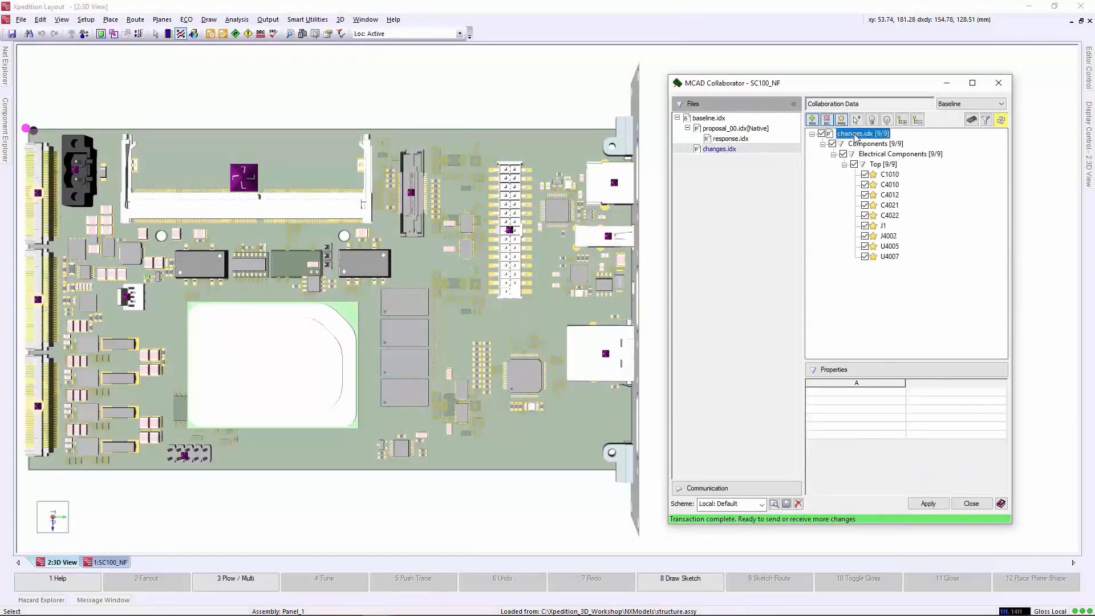
{"action": "left_click", "coordinate": [872, 120]}
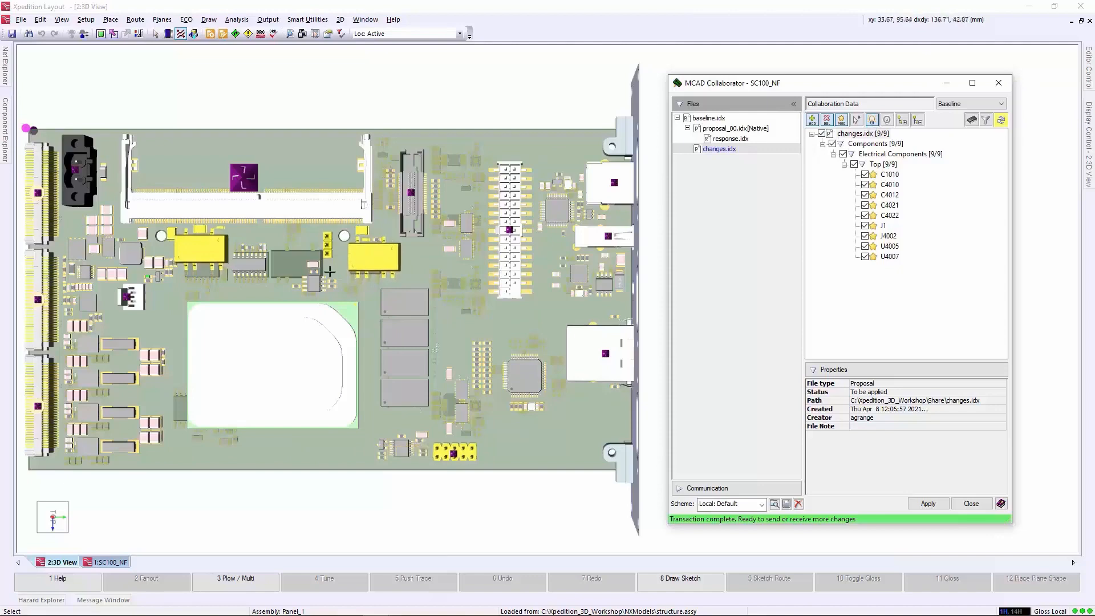
{"action": "scroll", "coordinate": [336, 267], "scroll_direction": "up", "scroll_amount": 5}
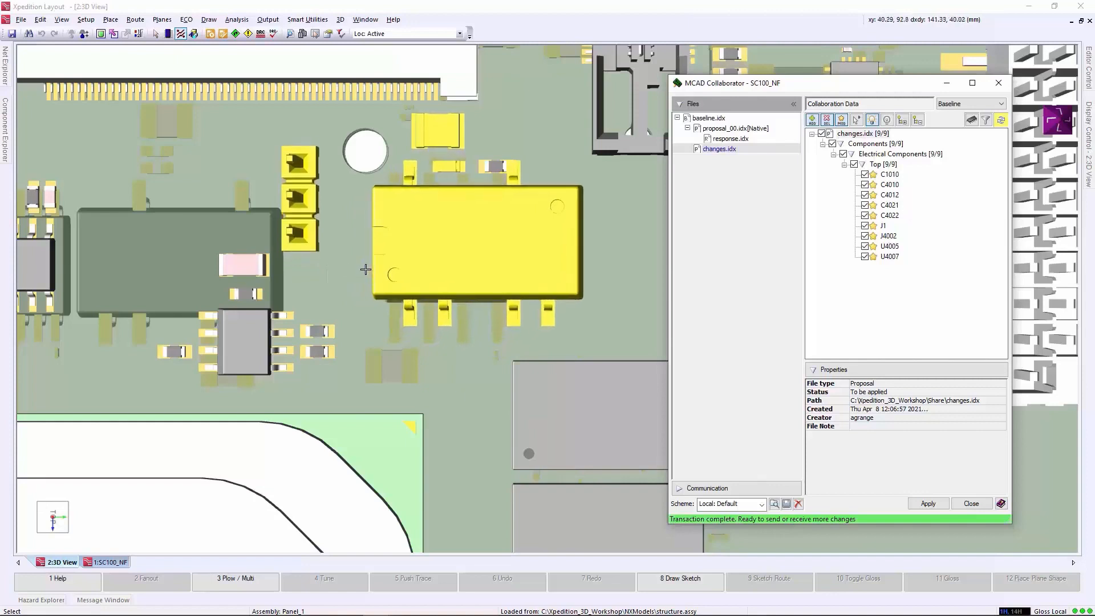
{"action": "middle_click_drag", "start_coordinate": [365, 259], "coordinate": [220, 259]}
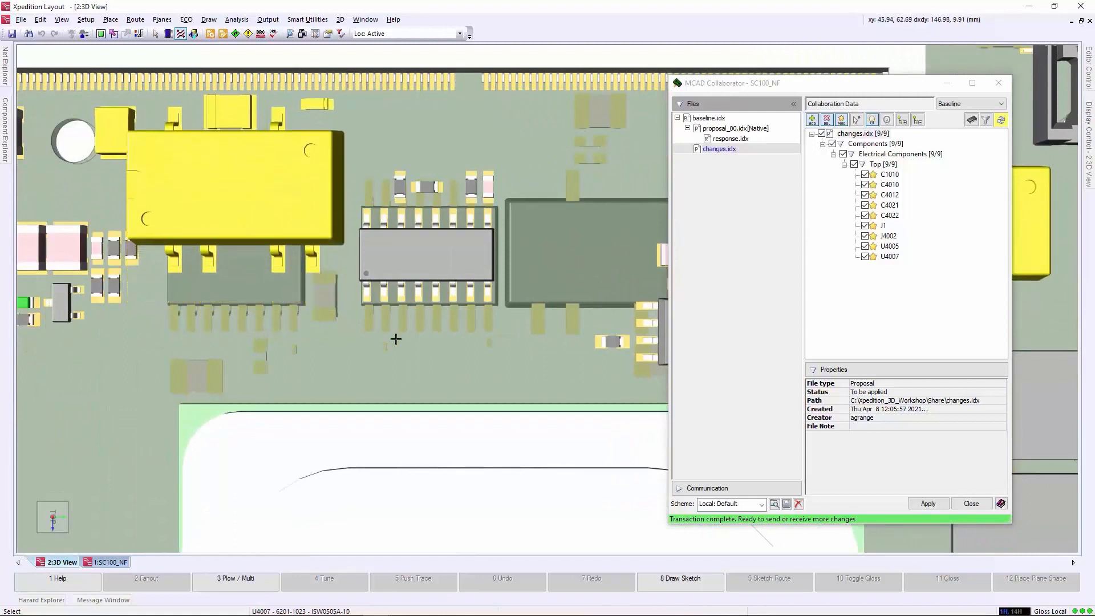
{"action": "left_click", "coordinate": [872, 121]}
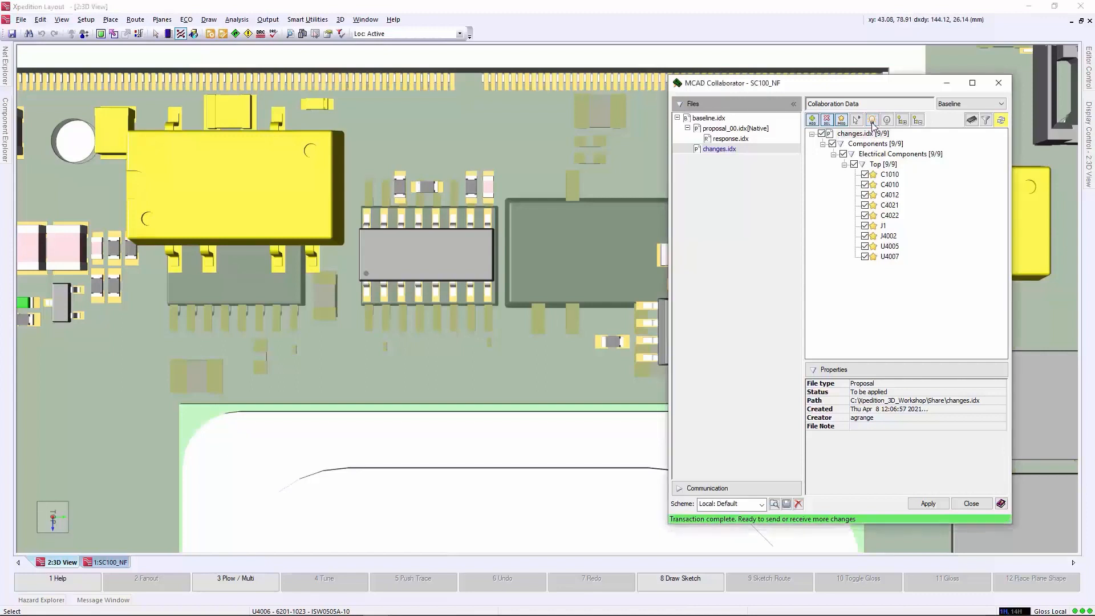
Step: Apply the changes.idx proposal and send the response with U4007's note set to "rejected due to drc viol"
{"action": "left_click", "coordinate": [929, 504]}
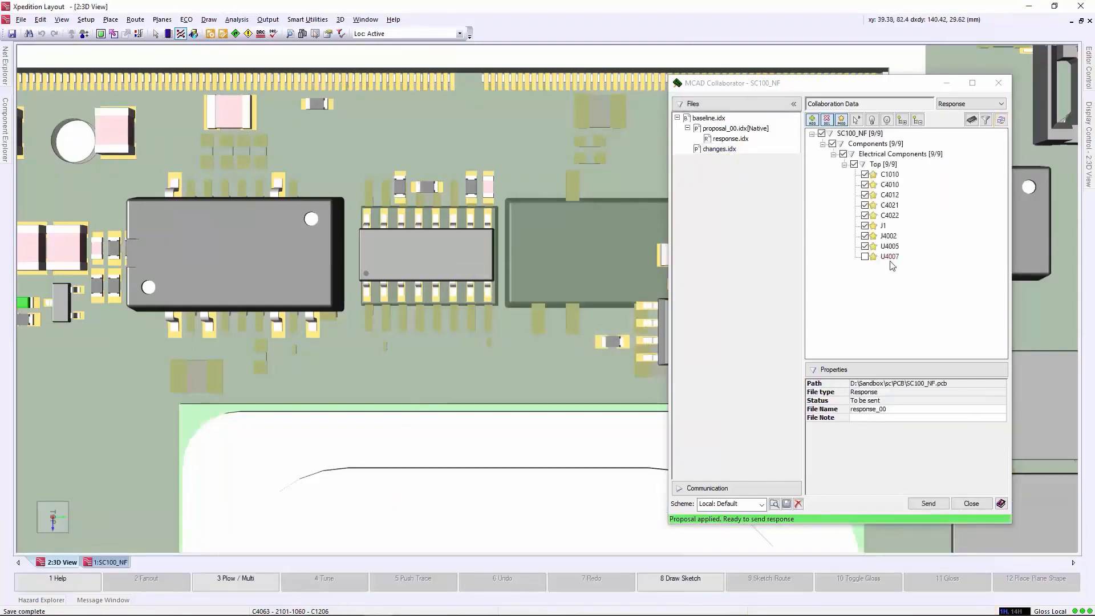
{"action": "left_click", "coordinate": [895, 258]}
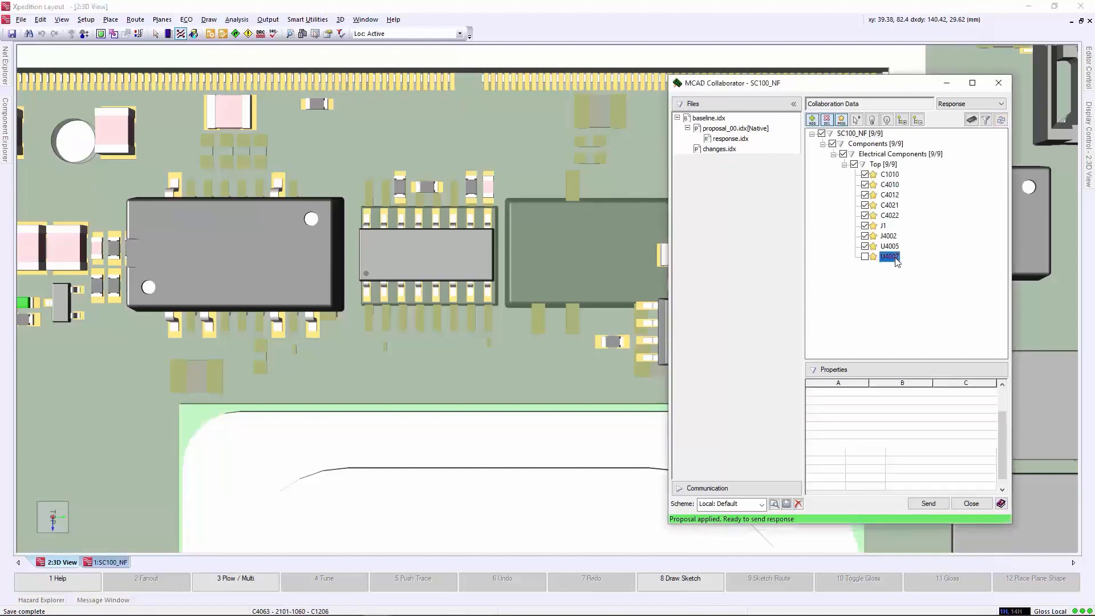
{"action": "left_click", "coordinate": [977, 479]}
{"action": "type", "text": "re"}
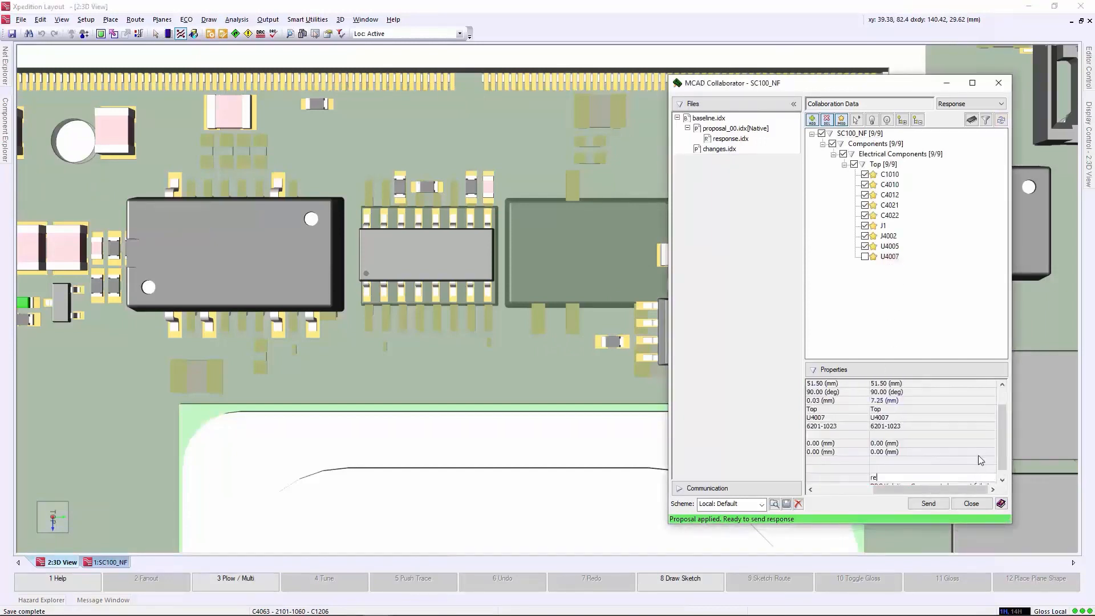
{"action": "type", "text": "jected due to drc viol"}
{"action": "left_click", "coordinate": [972, 503]}
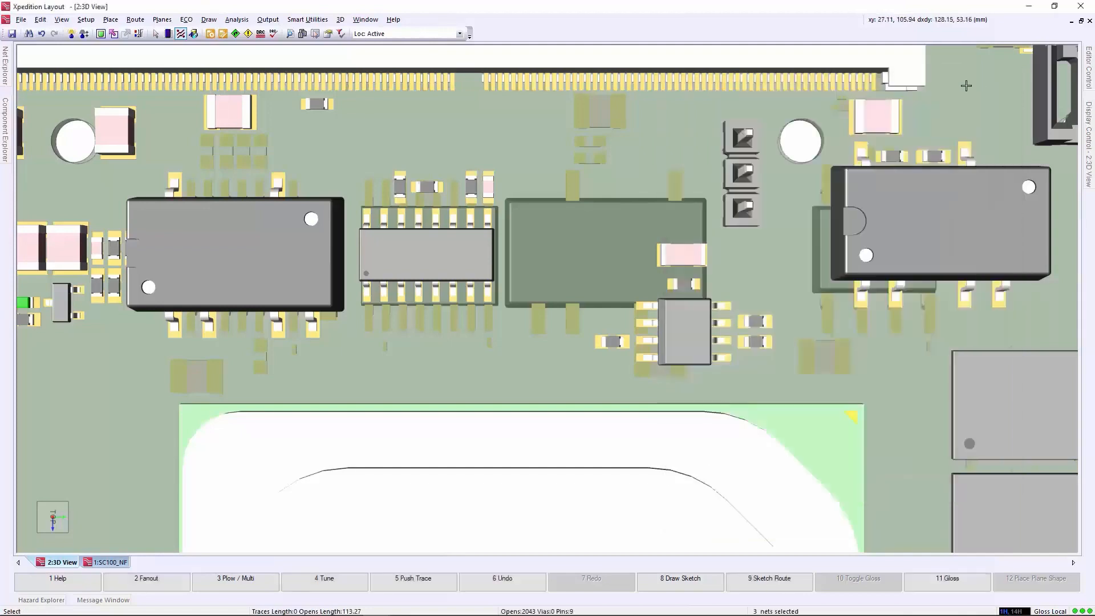
Step: Import the product assembly file structure.assy from the NXModels folder into the 3D view
{"action": "scroll", "coordinate": [666, 220], "scroll_direction": "down", "scroll_amount": 6}
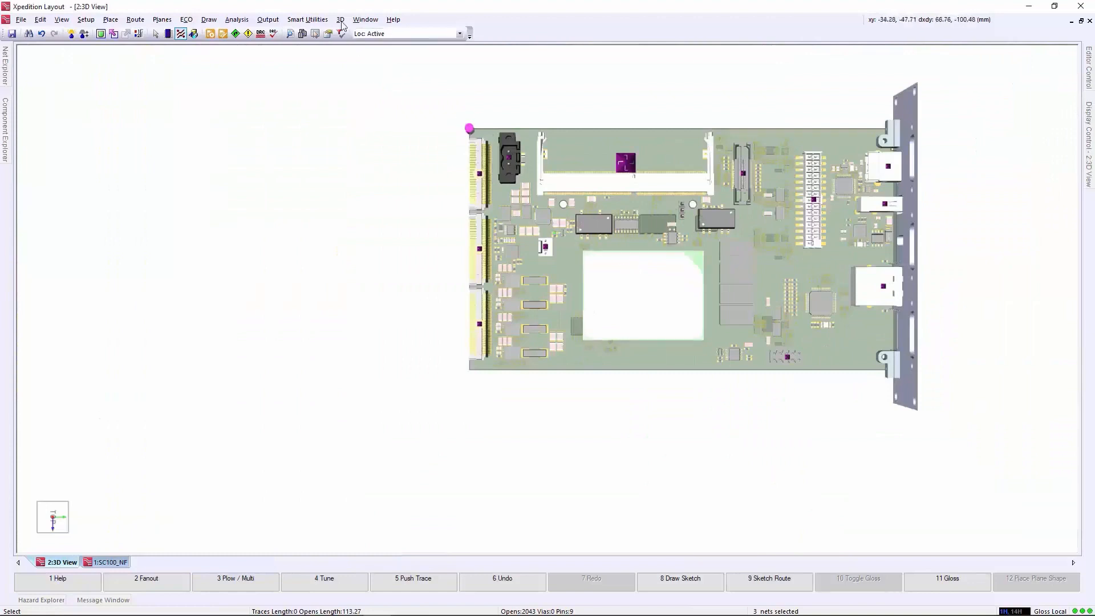
{"action": "left_click", "coordinate": [340, 20]}
{"action": "left_click", "coordinate": [372, 126]}
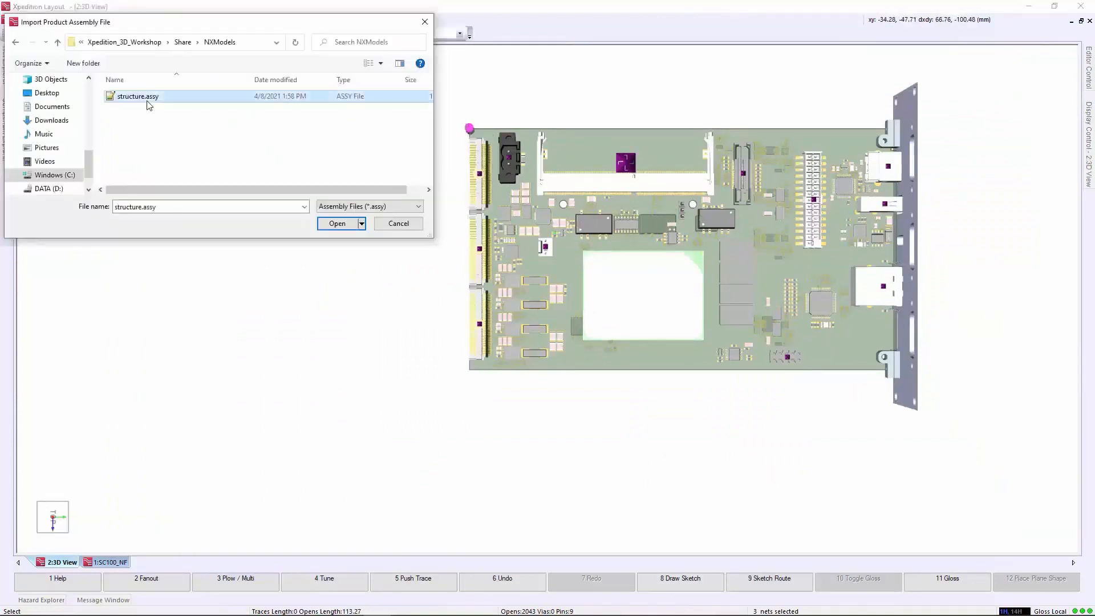
{"action": "double_click", "coordinate": [147, 102]}
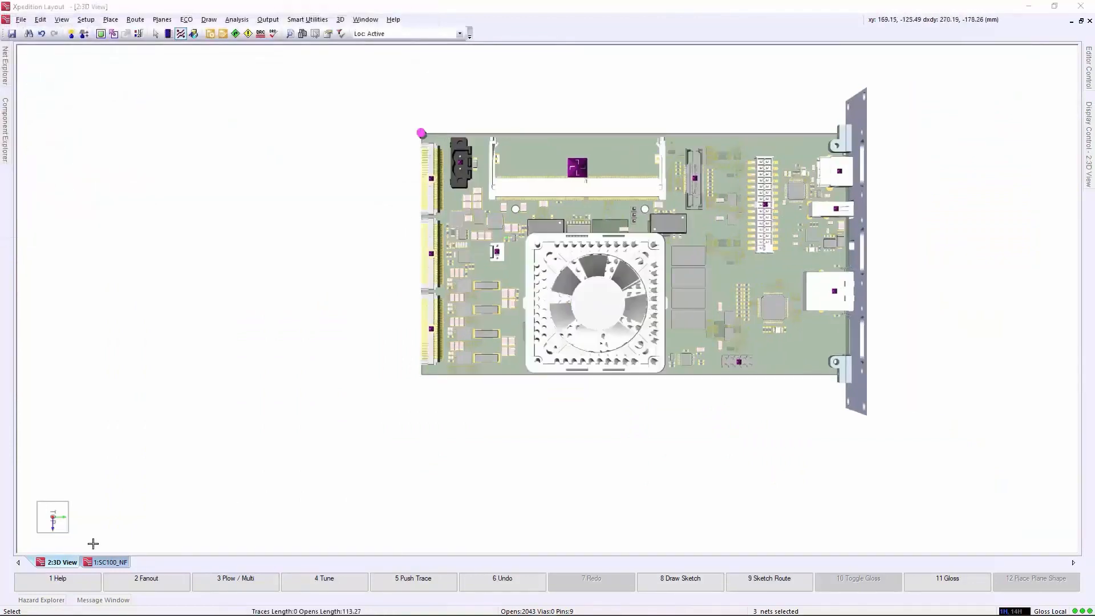
Step: Move U4007 away from the heatsink's edge towards the memory socket, and reposition capacitor C1010 beside the end of U4007
{"action": "left_click", "coordinate": [81, 533]}
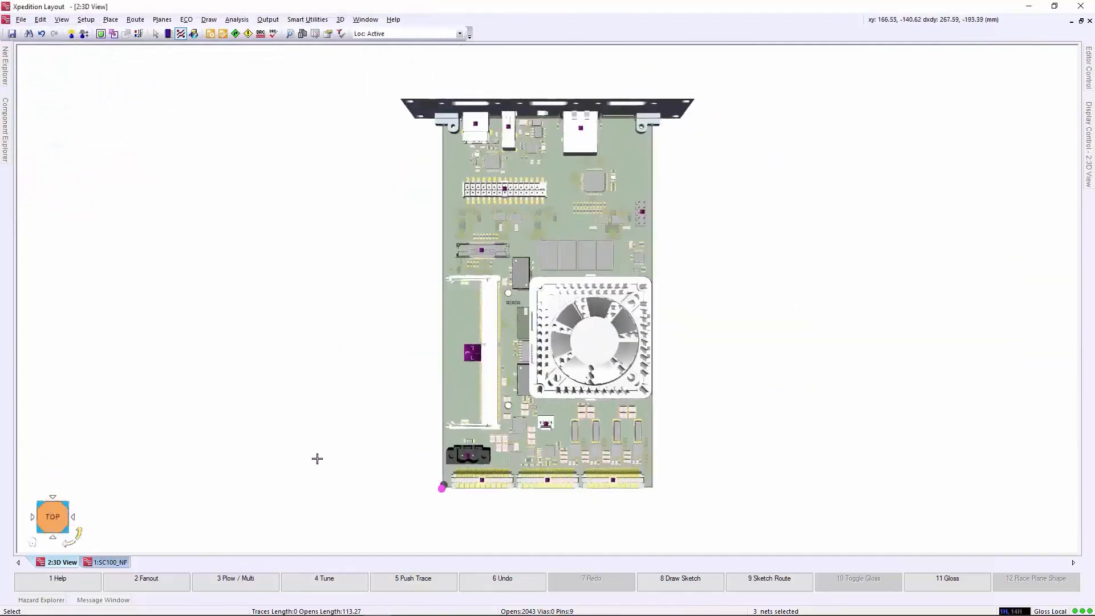
{"action": "middle_click_drag", "start_coordinate": [421, 419], "coordinate": [434, 375]}
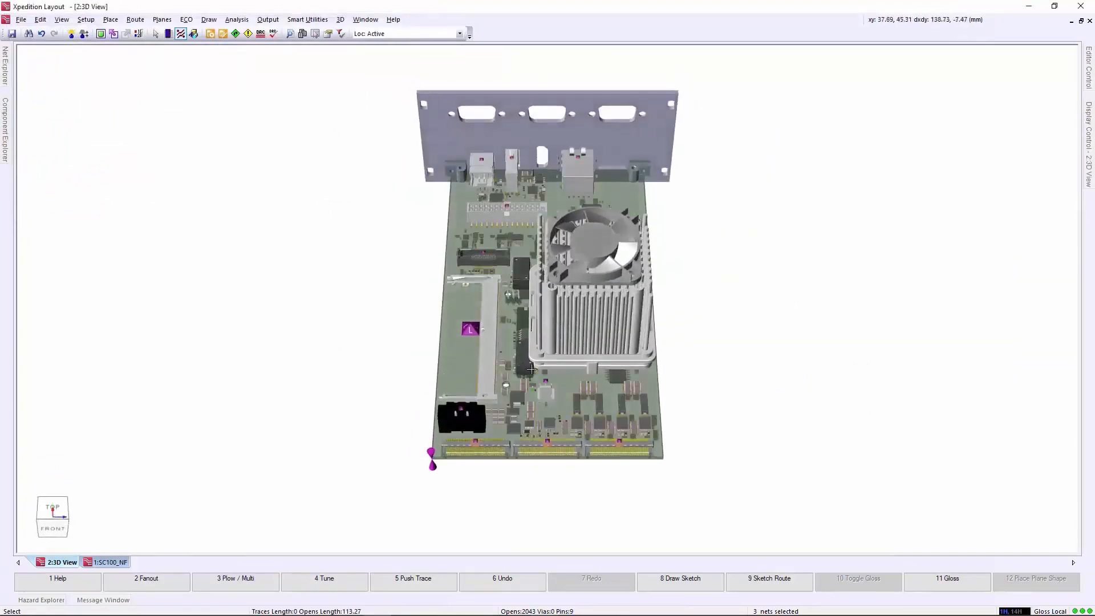
{"action": "scroll", "coordinate": [508, 363], "scroll_direction": "up", "scroll_amount": 8}
{"action": "middle_click_drag", "start_coordinate": [498, 368], "coordinate": [561, 369]}
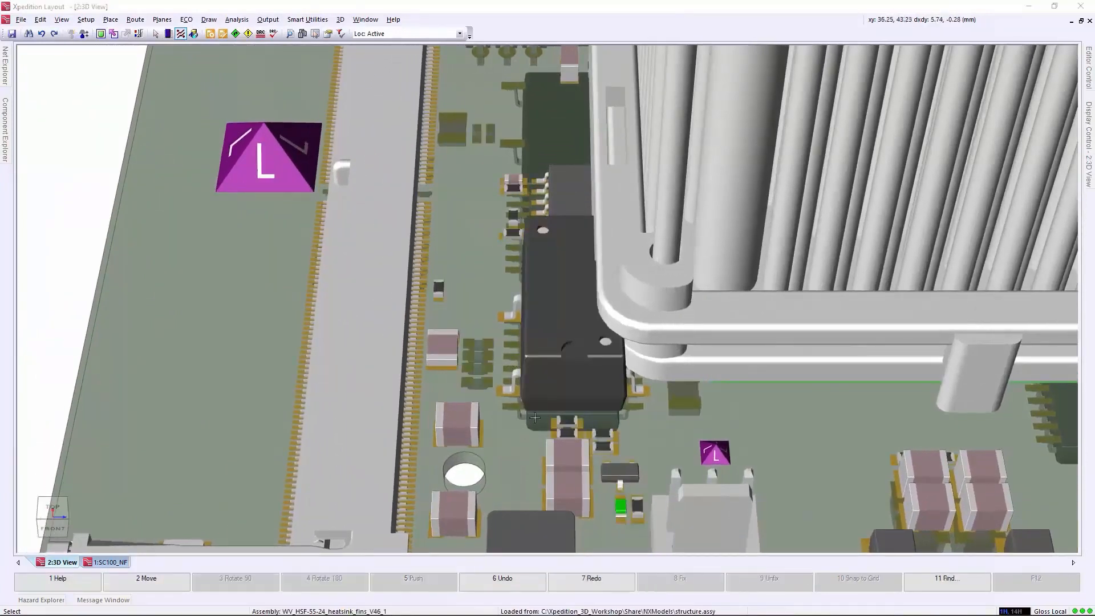
{"action": "left_click", "coordinate": [581, 326]}
{"action": "left_click_drag", "start_coordinate": [581, 326], "coordinate": [539, 327]}
{"action": "left_click_drag", "start_coordinate": [473, 422], "coordinate": [511, 429]}
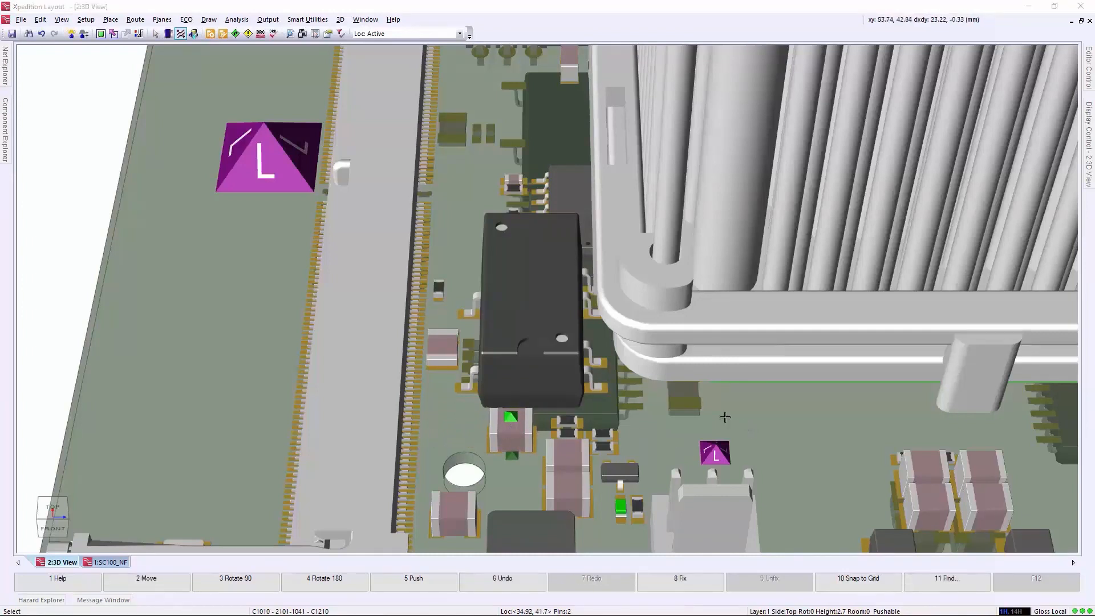
Step: Collect the C1010 and U4007 placement changes in MCAD Collaborator and send them as a new proposal
{"action": "left_click", "coordinate": [340, 19]}
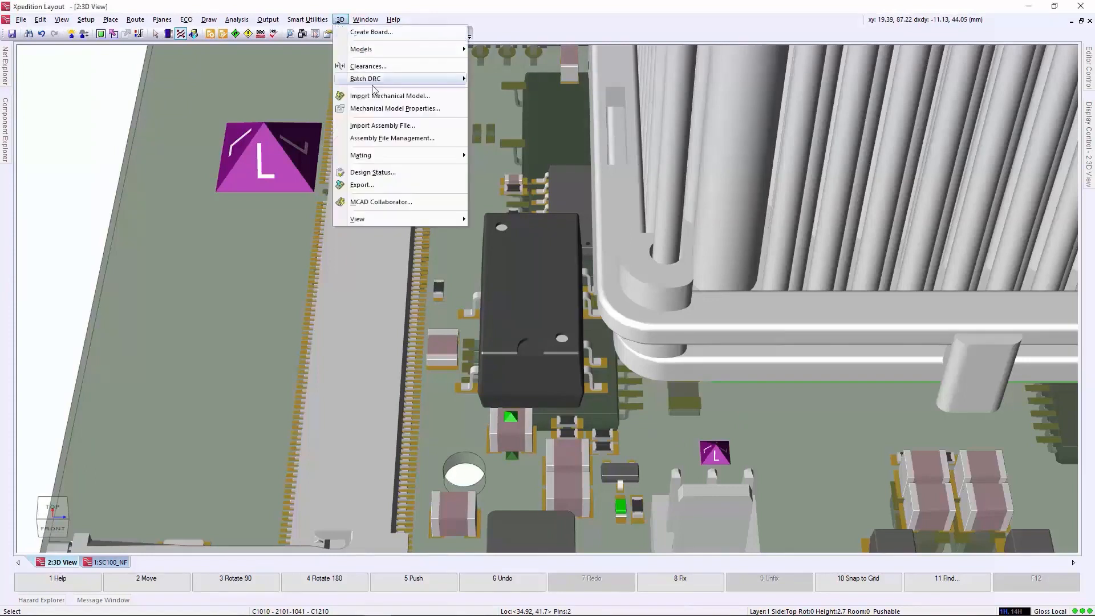
{"action": "left_click", "coordinate": [381, 202]}
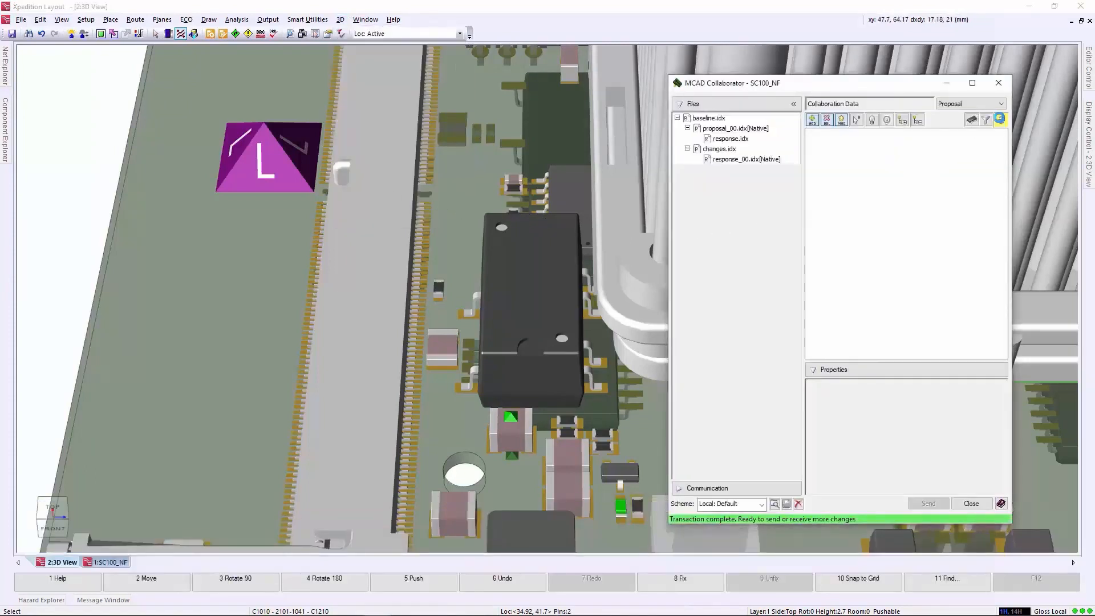
{"action": "left_click", "coordinate": [1000, 119]}
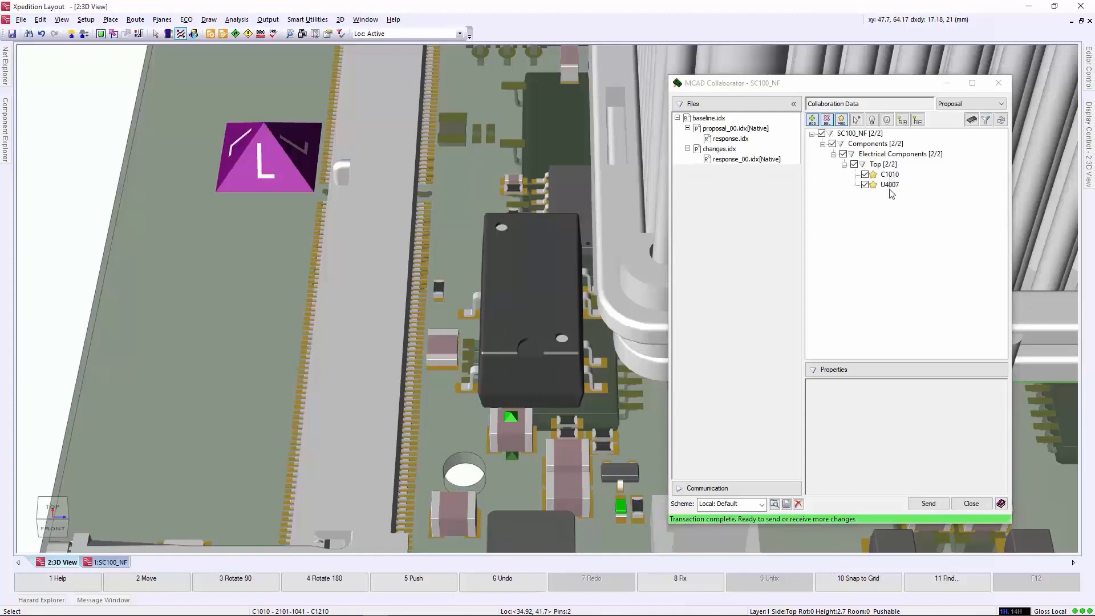
{"action": "left_click", "coordinate": [924, 504]}
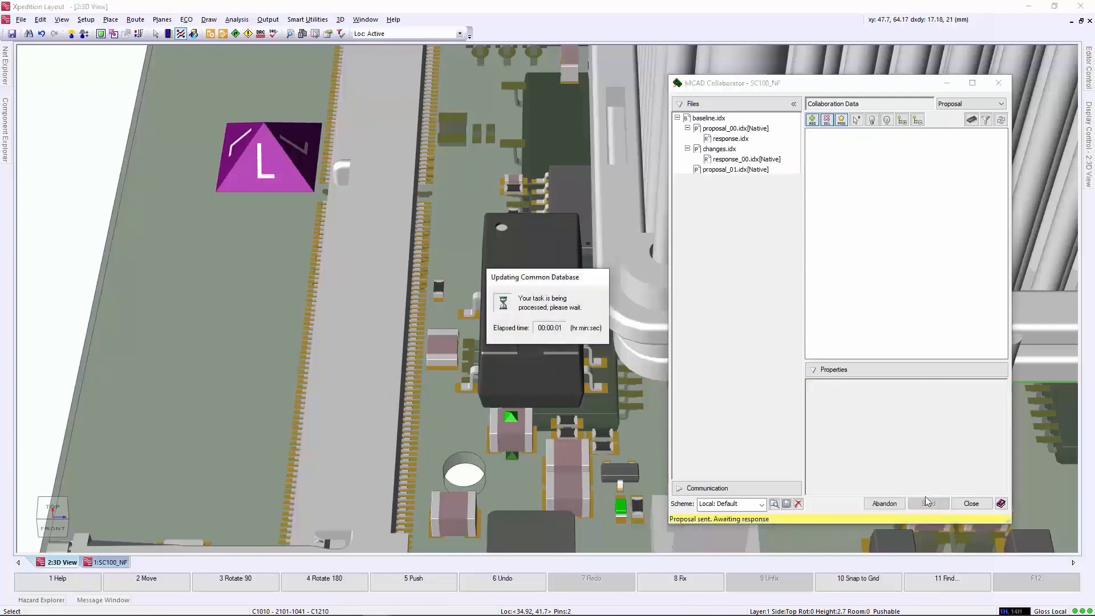